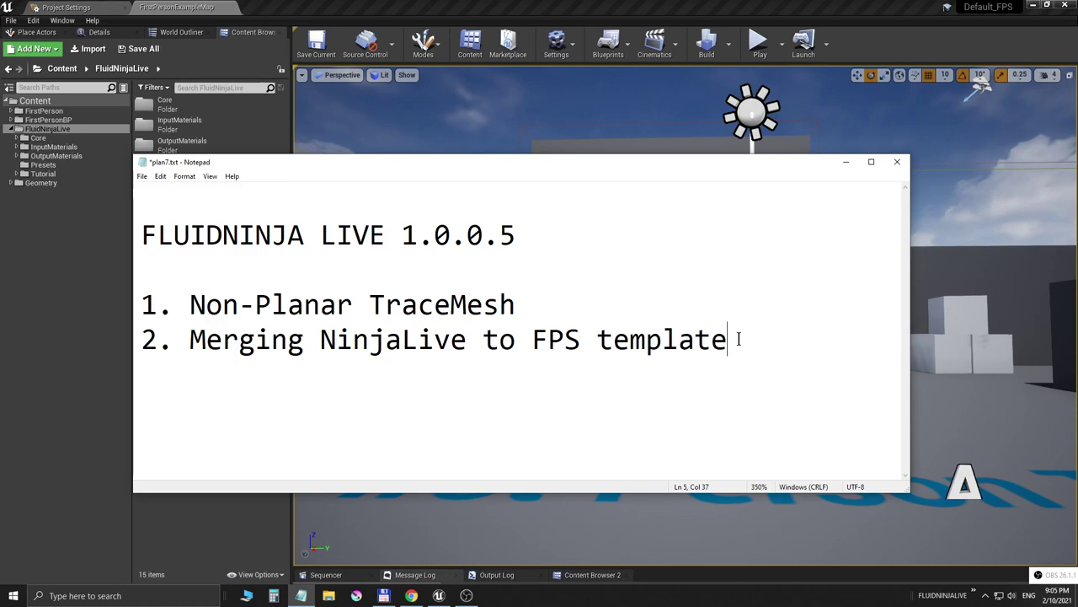
- Highlight the Non-Planar TraceMesh item in the plan notes and switch to the Unreal Editor
left_click_drag(519, 305, 85, 305)
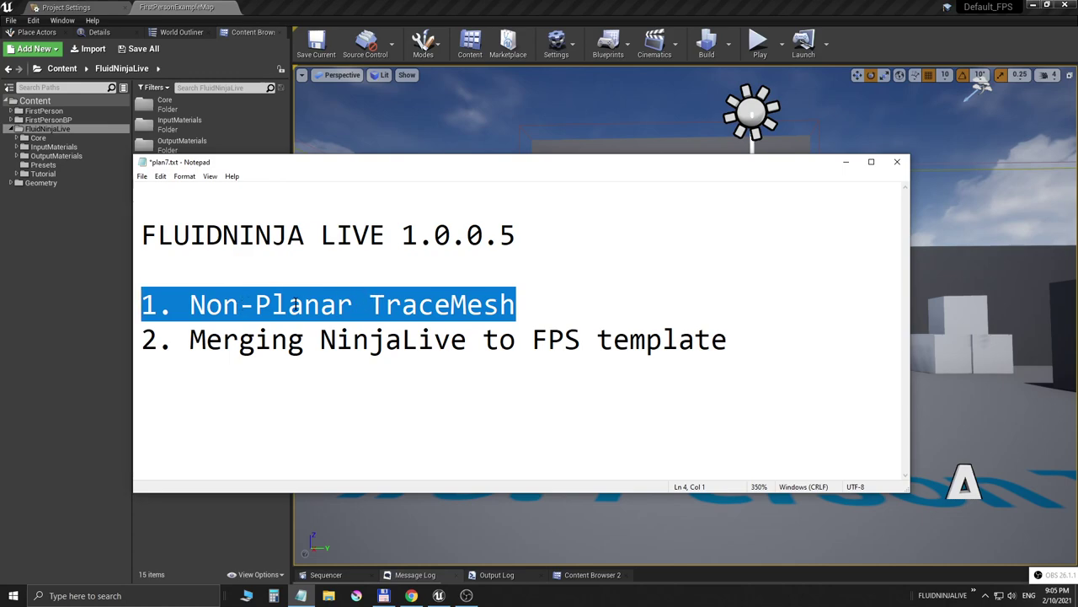
left_click(374, 305)
left_click_drag(255, 305, 492, 305)
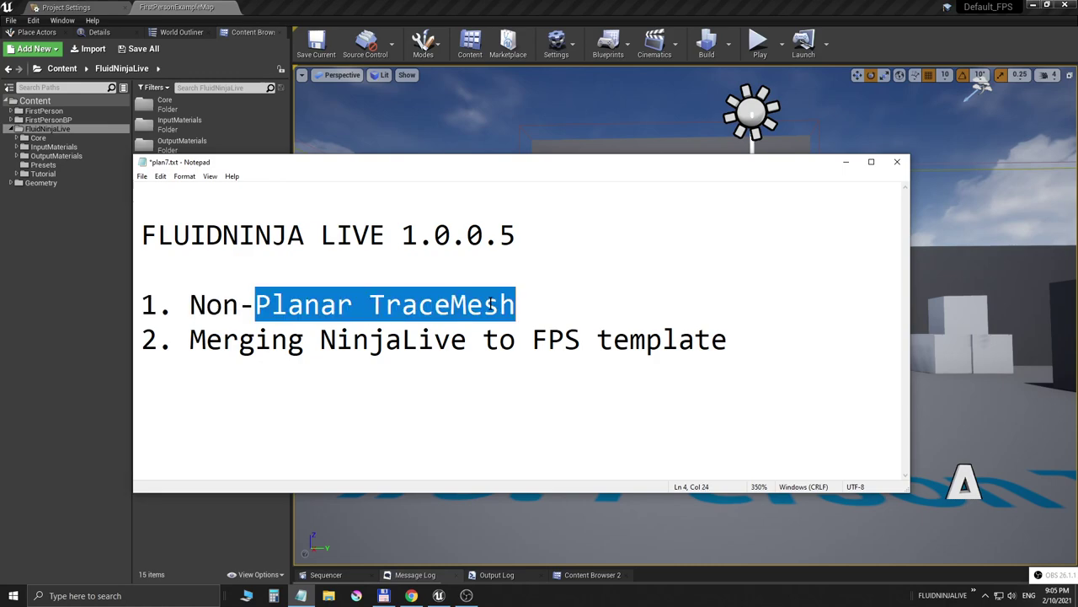
left_click(529, 7)
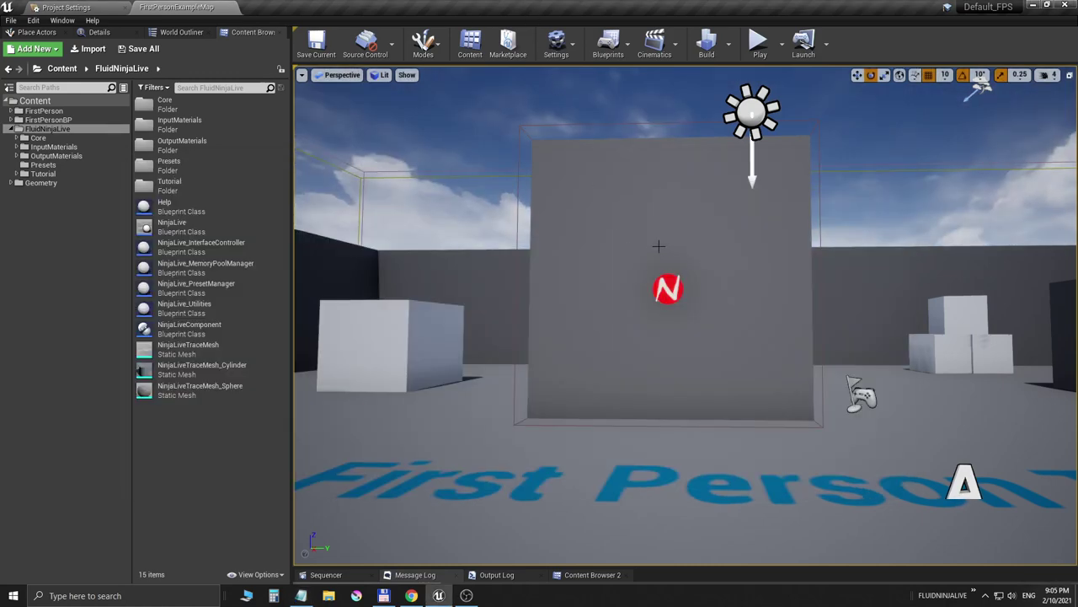
- Play-test the level with the viewport maximised, shooting projectiles at the flat NinjaLive panel, and stop the session
key("F11")
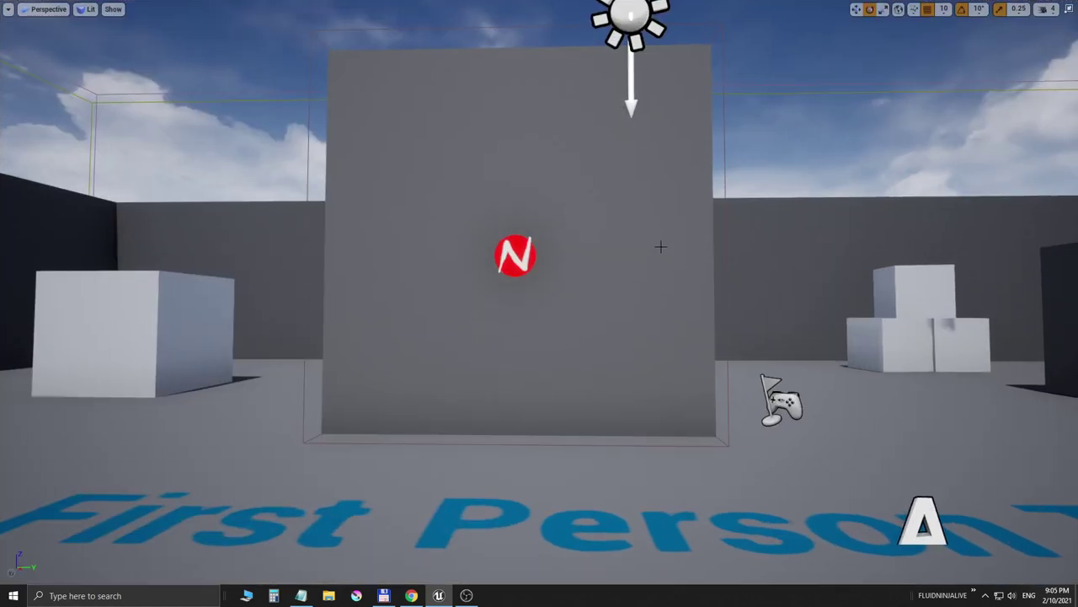
key("alt+p")
left_click(662, 247)
left_click(539, 292)
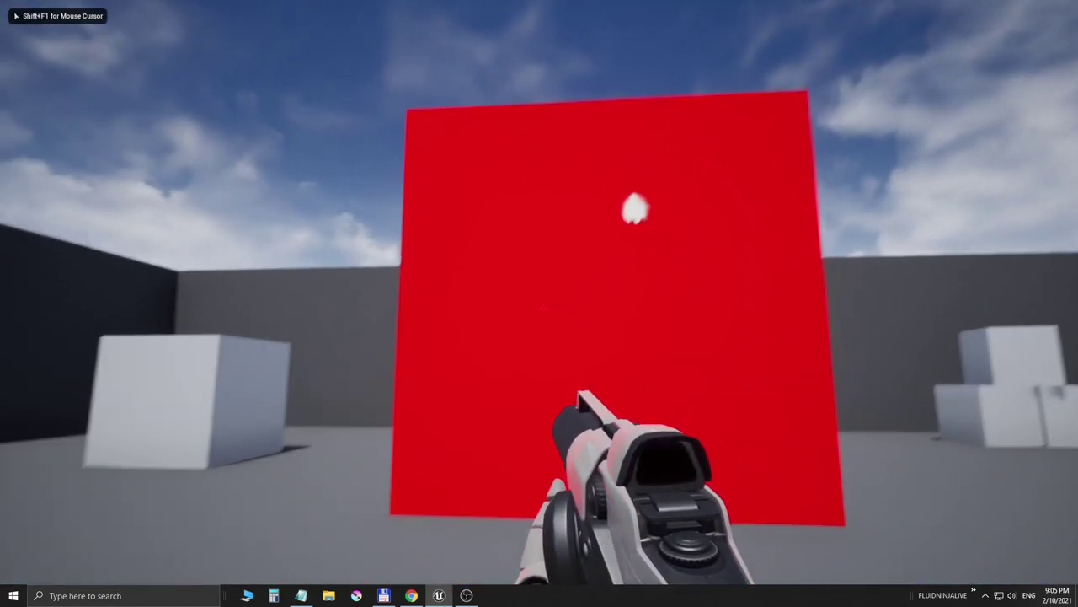
left_click(542, 303)
left_click(541, 303)
left_click(542, 303)
left_click(542, 303)
left_click(541, 303)
left_click(542, 304)
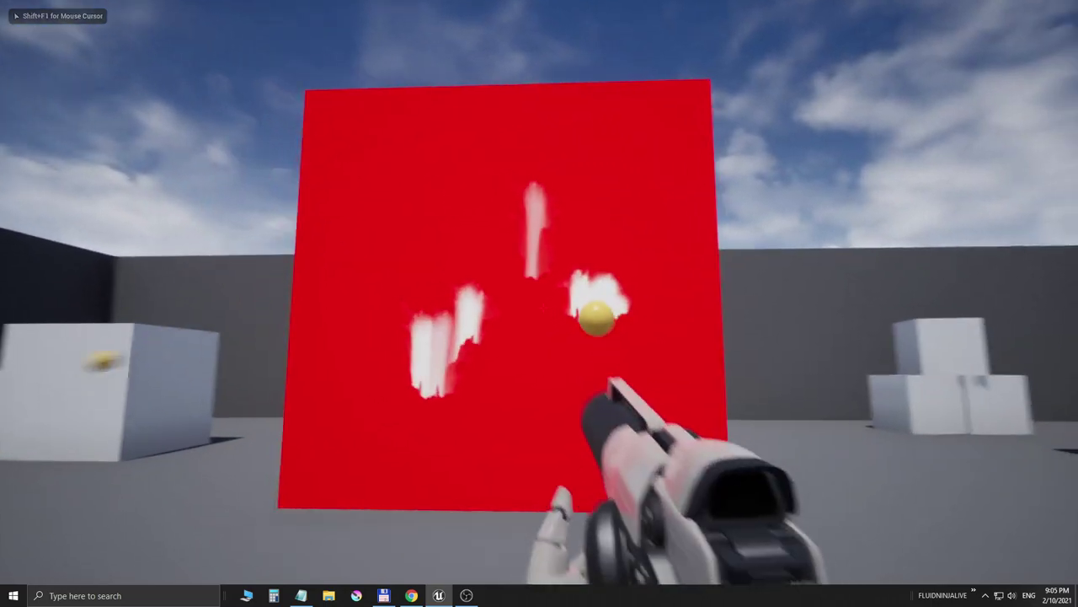
key("a")
left_click(541, 303)
left_click(542, 303)
left_click(541, 304)
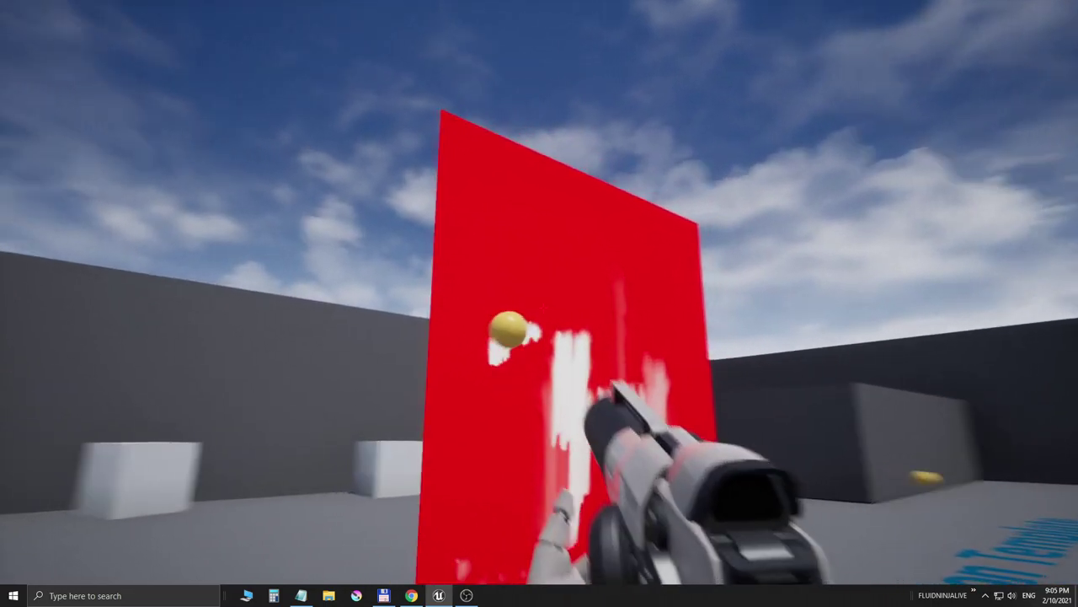
key("Escape")
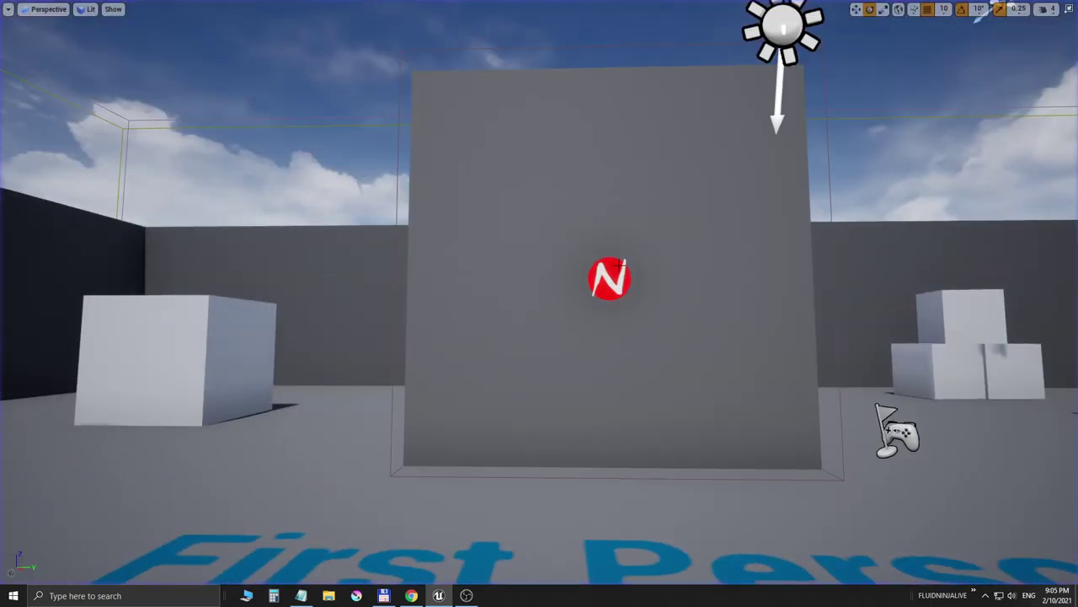
- Restore the normal editor layout and duplicate the flat NinjaLive actor along the Y axis, placing the copy at about Y 230
left_click(619, 264)
key("s")
right_click_drag(619, 264, 621, 242)
key("w")
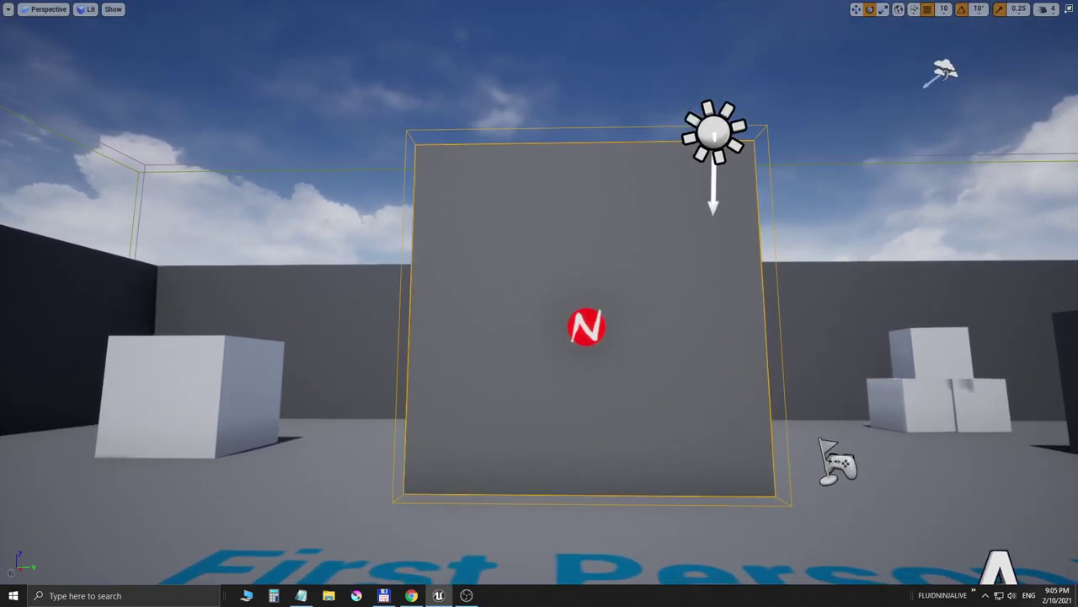
key("e")
key("F11")
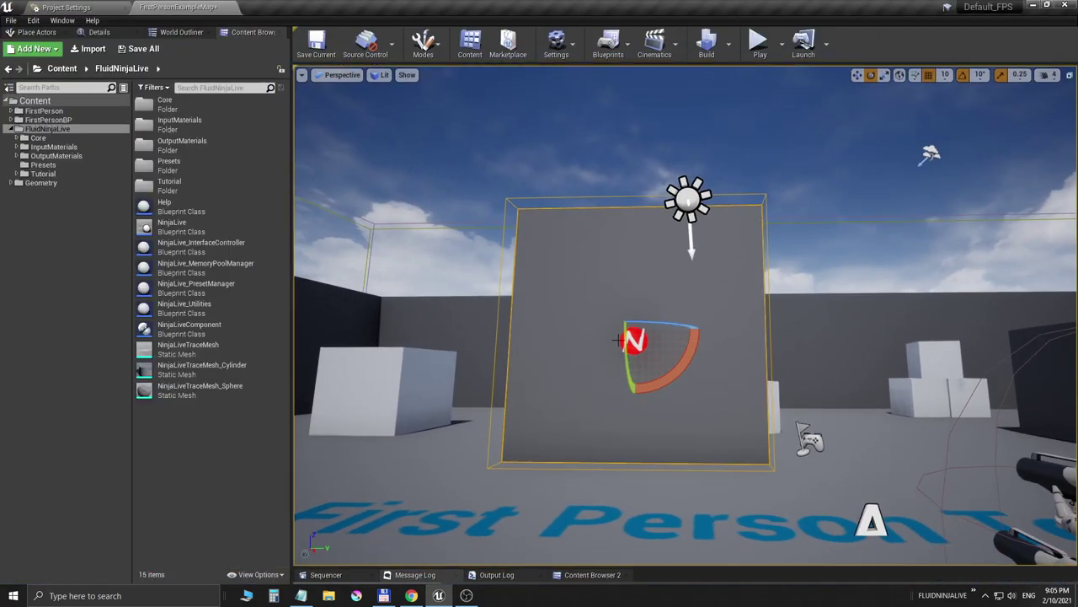
key("w")
left_click_drag(665, 329, 953, 327, "alt")
right_click_drag(954, 328, 846, 311)
key("d")
key("w")
key("s")
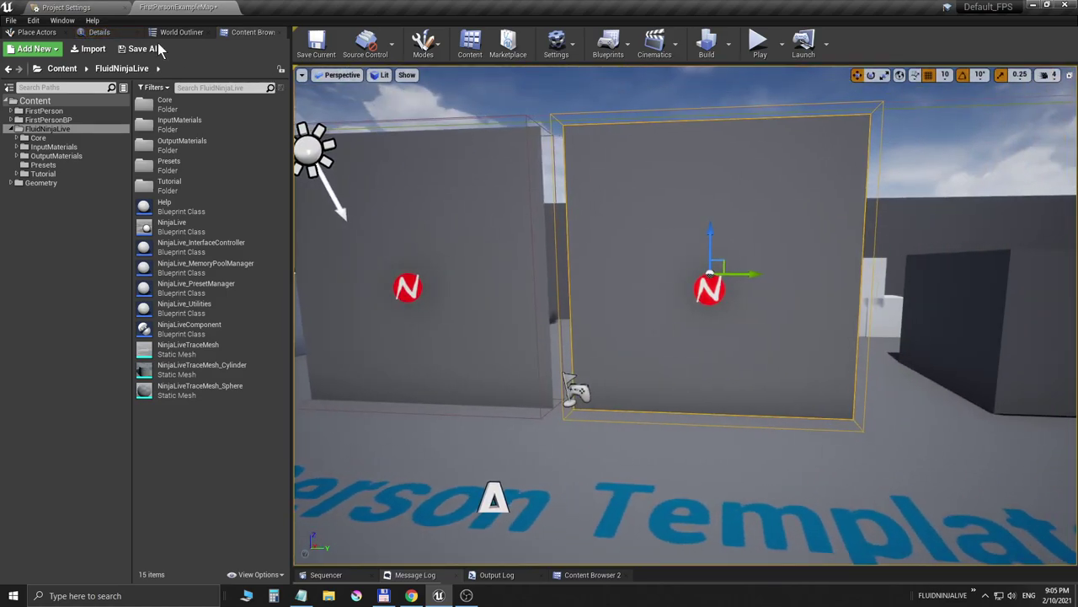
- Replace the static mesh of the duplicate's TraceMesh component with NinjaLiveTraceMesh_Sphere
left_click(99, 32)
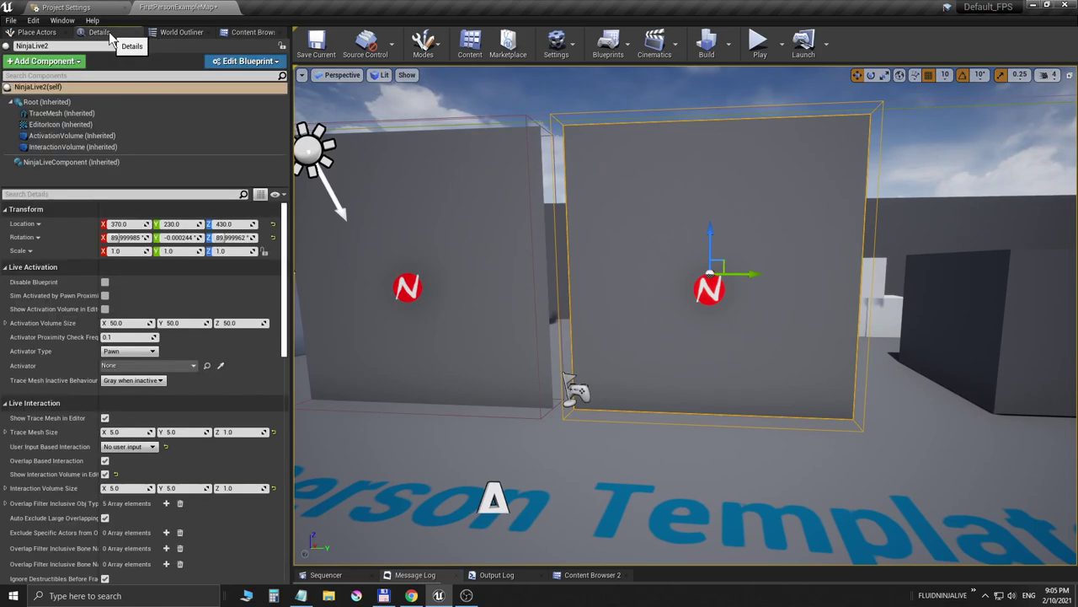
left_click(67, 115)
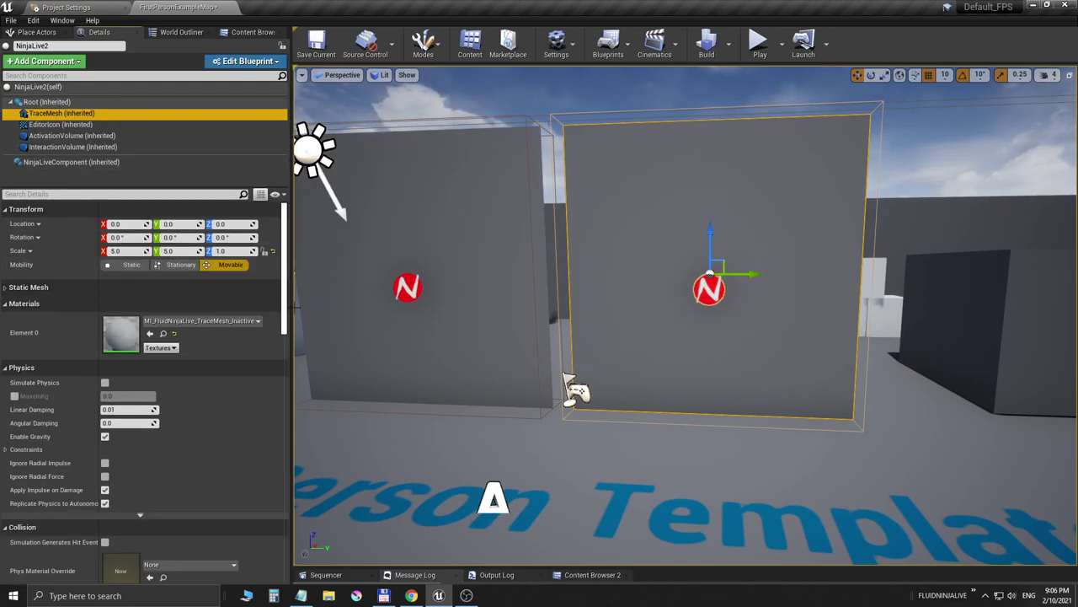
left_click(5, 289)
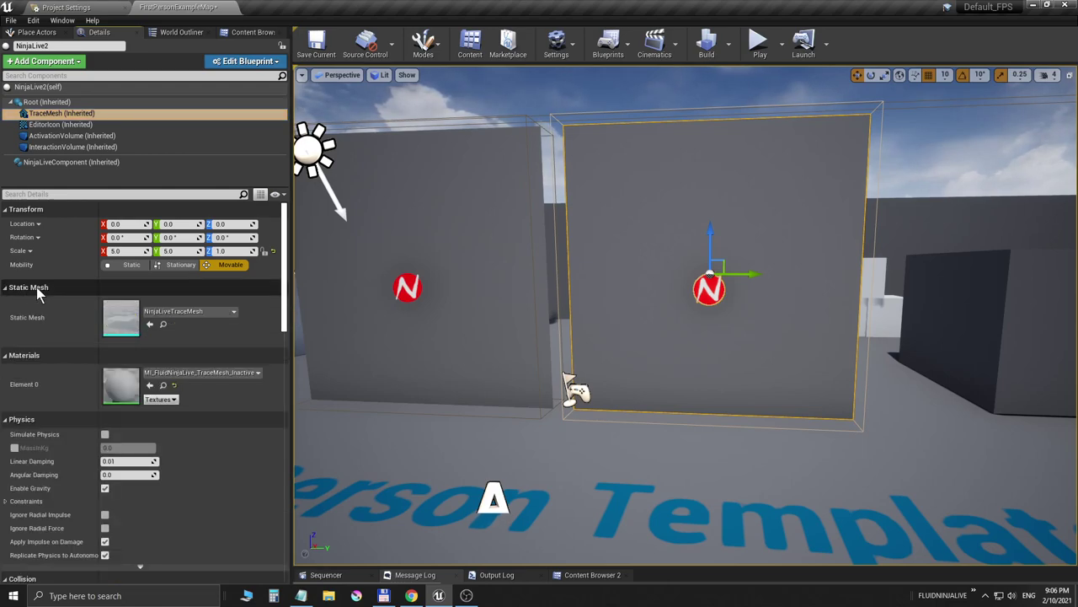
left_click(195, 314)
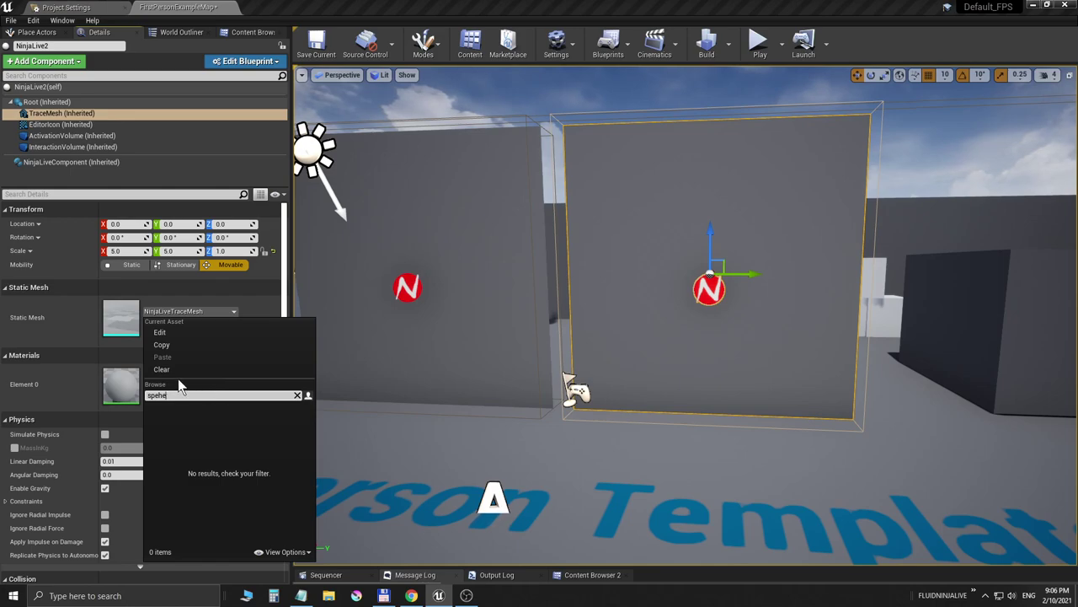
key("BackSpace")
key("BackSpace")
key("BackSpace")
type("here")
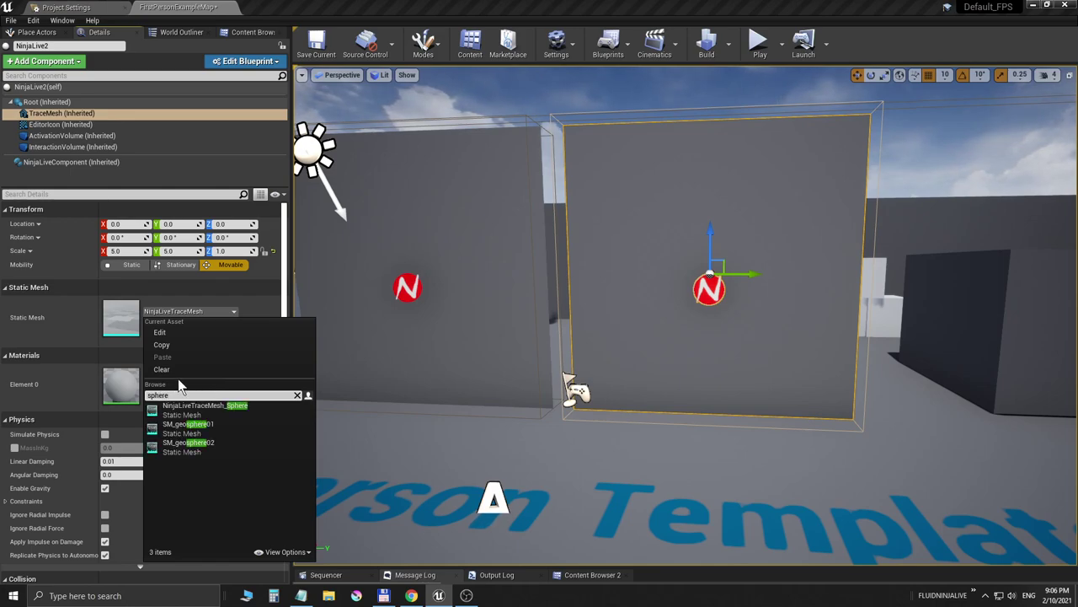
left_click(203, 408)
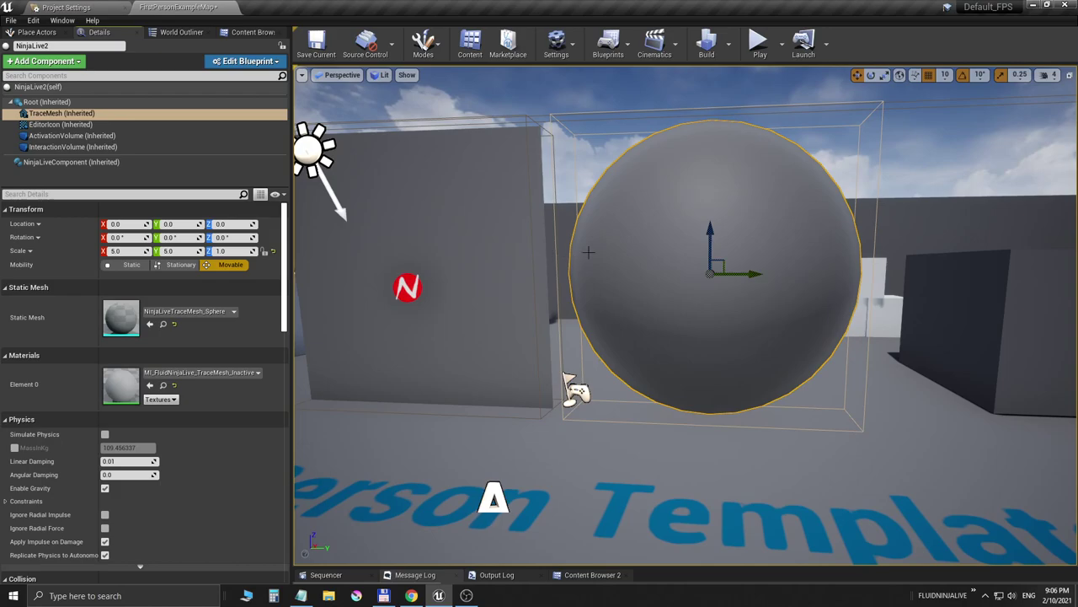
- Select the duplicated NinjaLive actor itself and set its Trace Mesh Size Z to 5.0
right_click_drag(571, 276, 653, 255)
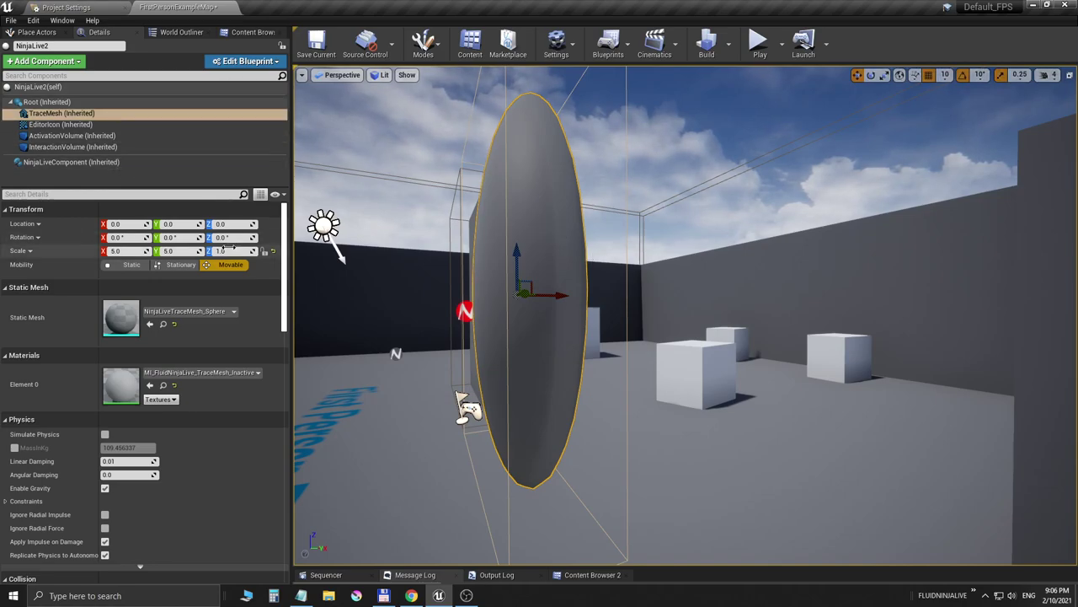
left_click(7, 292)
left_click(460, 238)
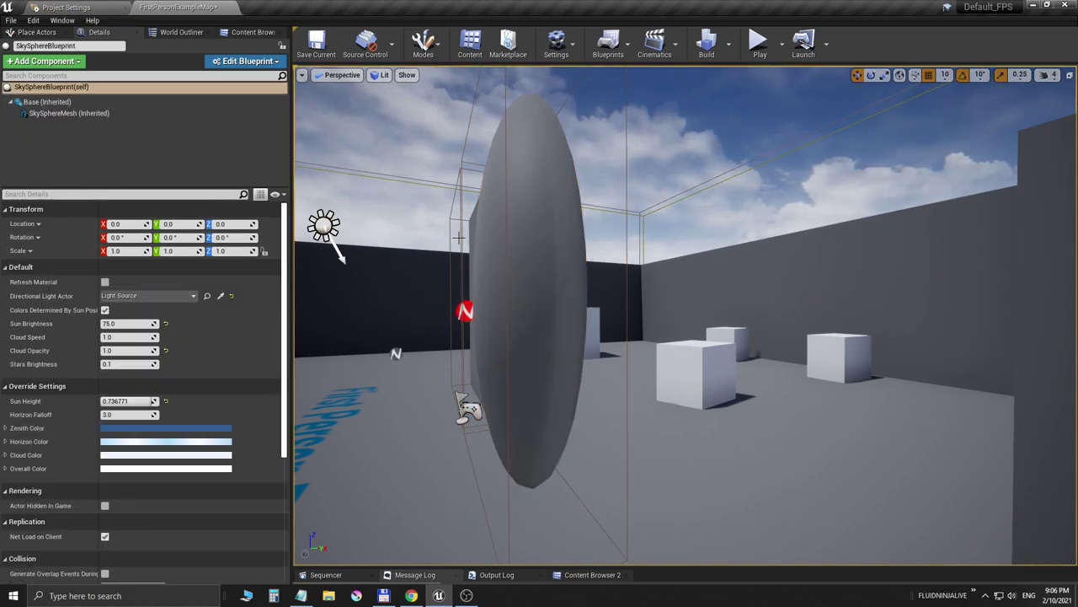
left_click(524, 264)
key("a")
right_click_drag(523, 264, 523, 265)
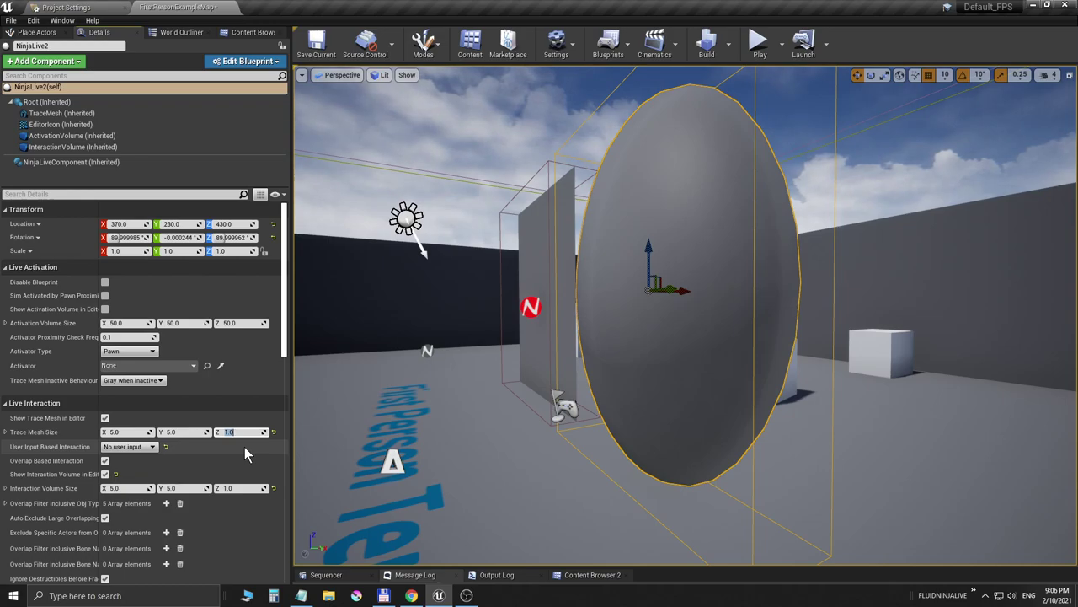
key("Return")
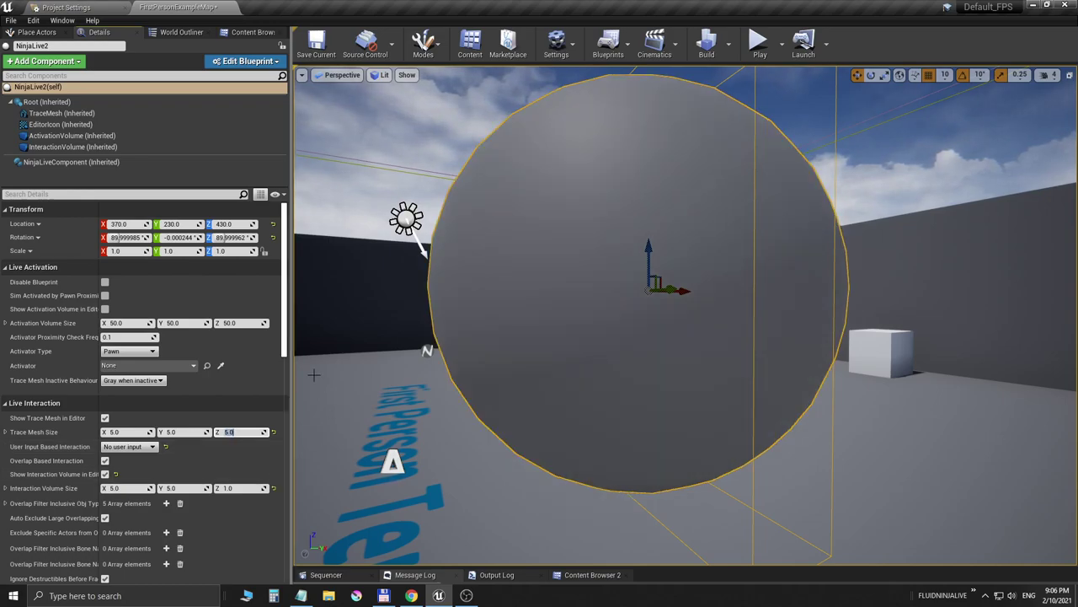
- Set the Interaction Volume Size Z of the spherical NinjaLive actor to 5.0
left_click(187, 431)
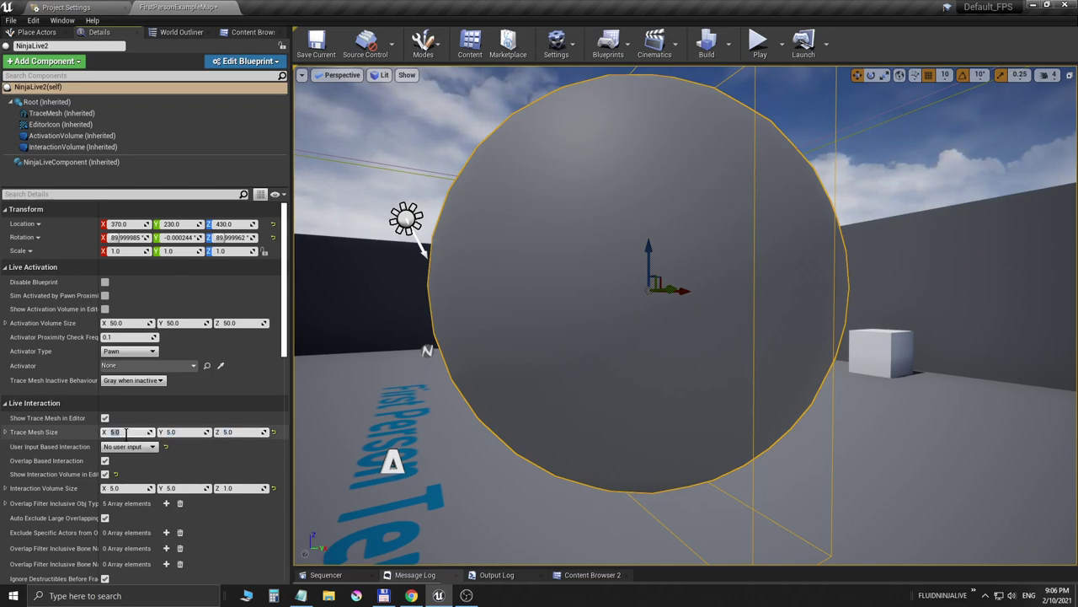
left_click(241, 489)
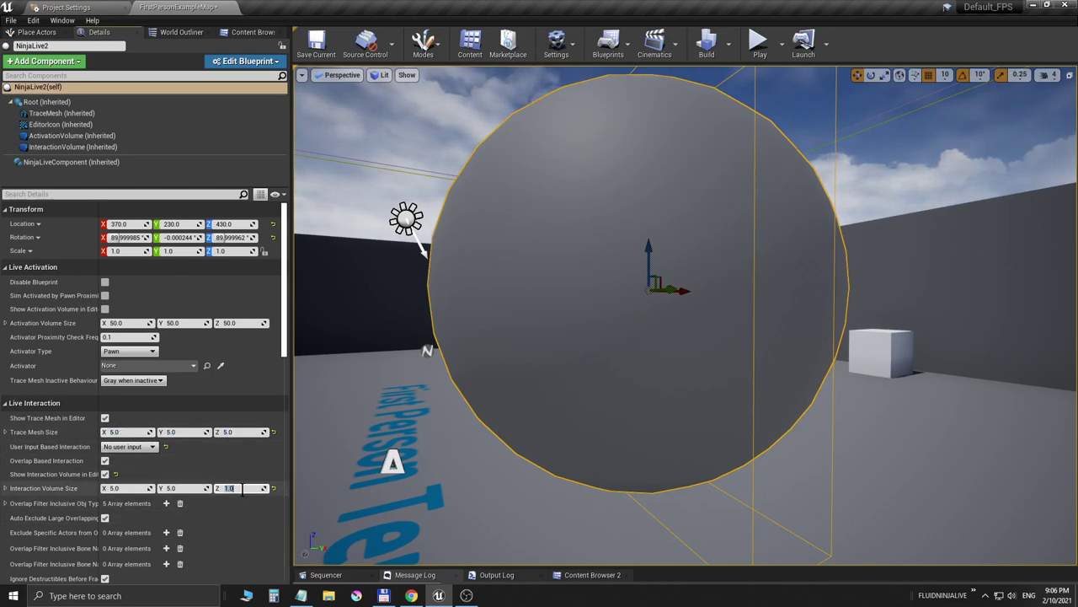
key("Return")
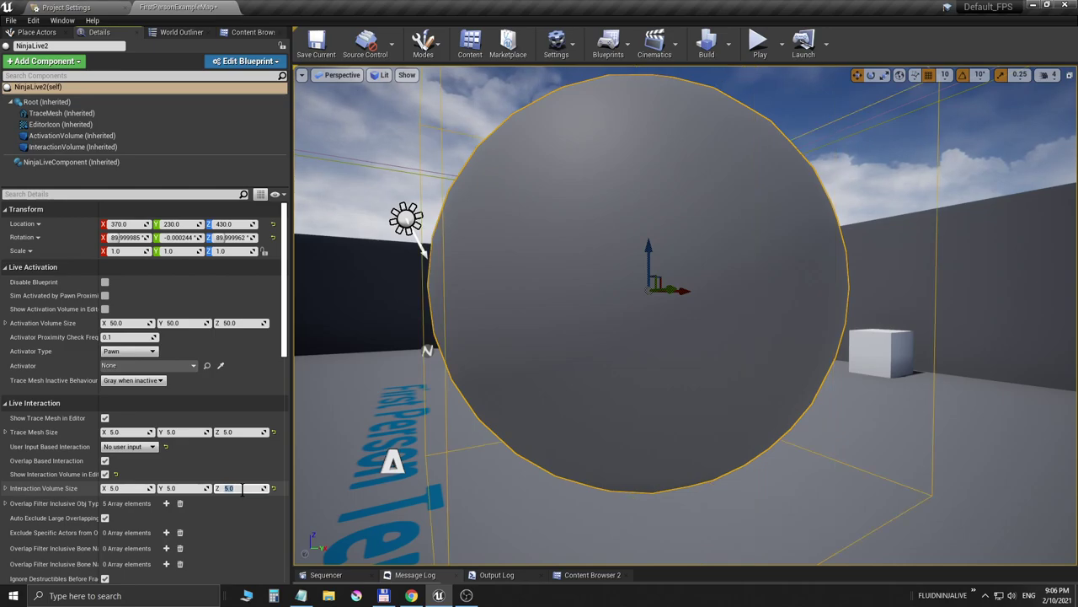
- Set the X rotation of the spherical NinjaLive actor to 0
right_click_drag(795, 443, 898, 423)
key("s")
key("a")
key("d")
key("s")
key("a")
key("w")
right_click_drag(677, 324, 676, 324)
left_click(125, 238)
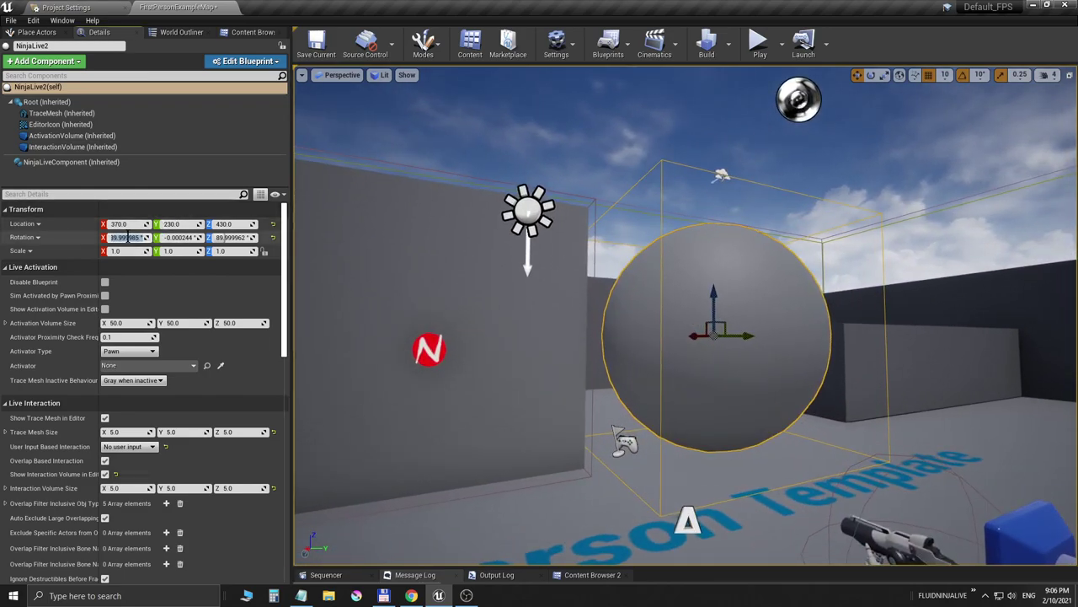
type("0")
key("Return")
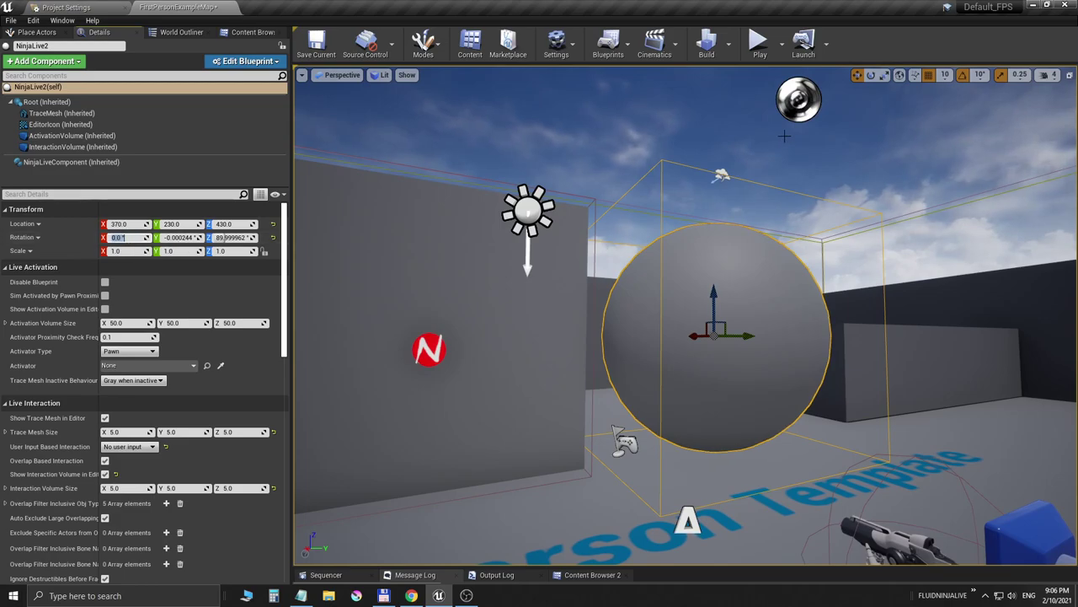
- Play-test the level by shooting projectiles at the flat panel and the sphere, and stop the session with the sphere actor selected
key("alt+p")
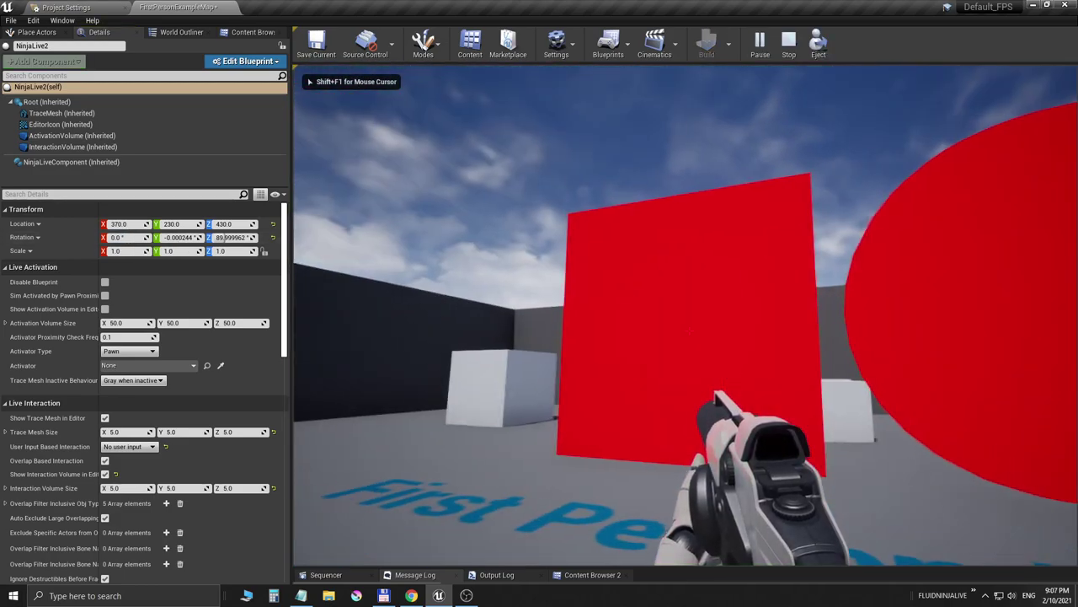
left_click(690, 331)
key("a")
left_click(689, 330)
left_click(689, 331)
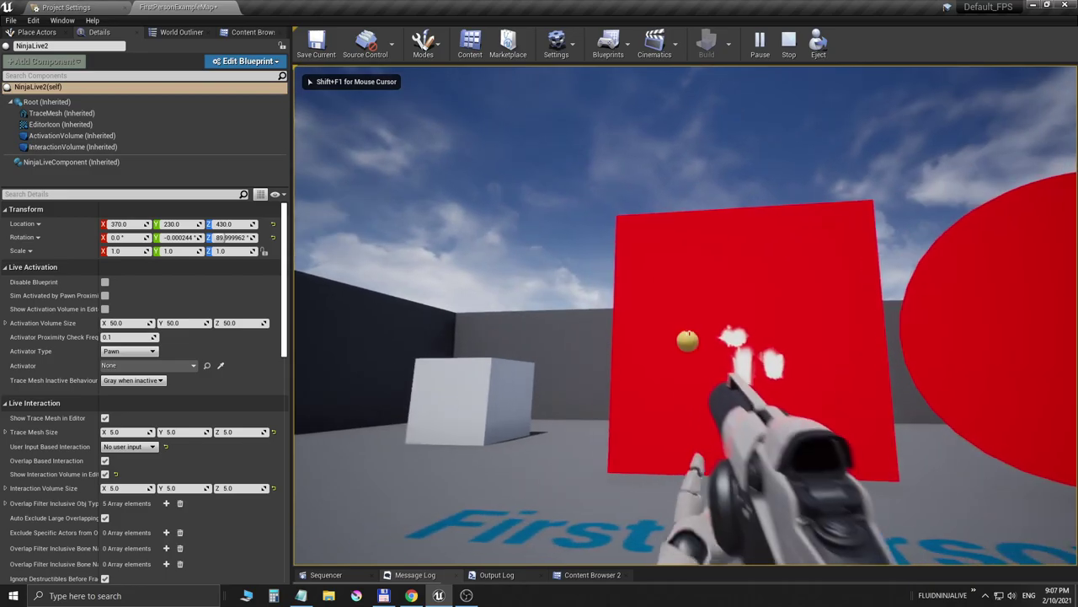
left_click(689, 330)
left_click(689, 330)
left_click(689, 331)
left_click(689, 330)
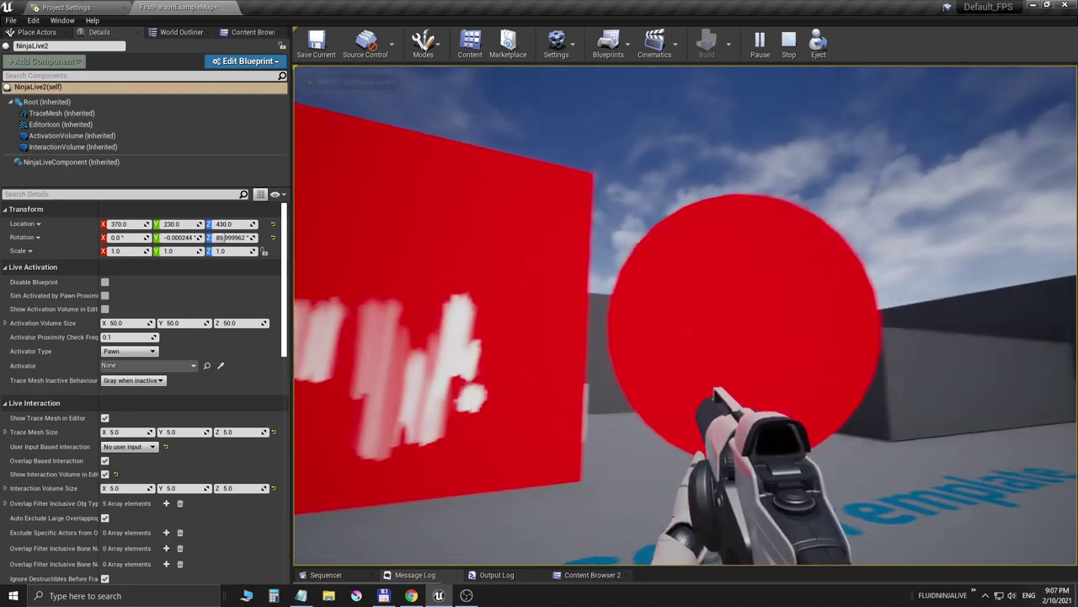
left_click(690, 331)
left_click(689, 331)
left_click(689, 331)
left_click(690, 331)
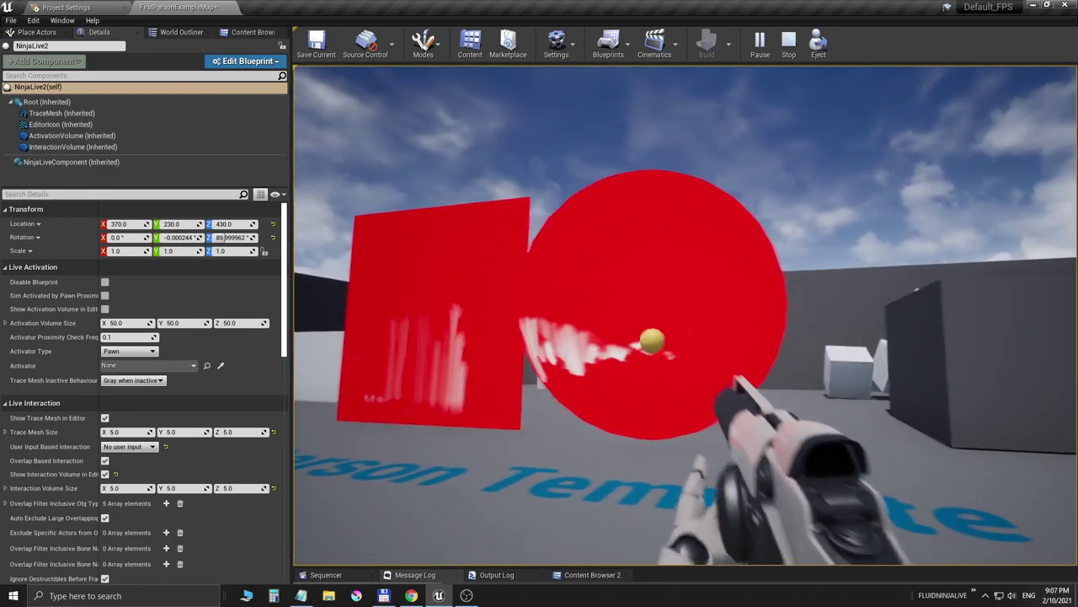
left_click(689, 331)
left_click(689, 331)
key("a")
left_click(690, 331)
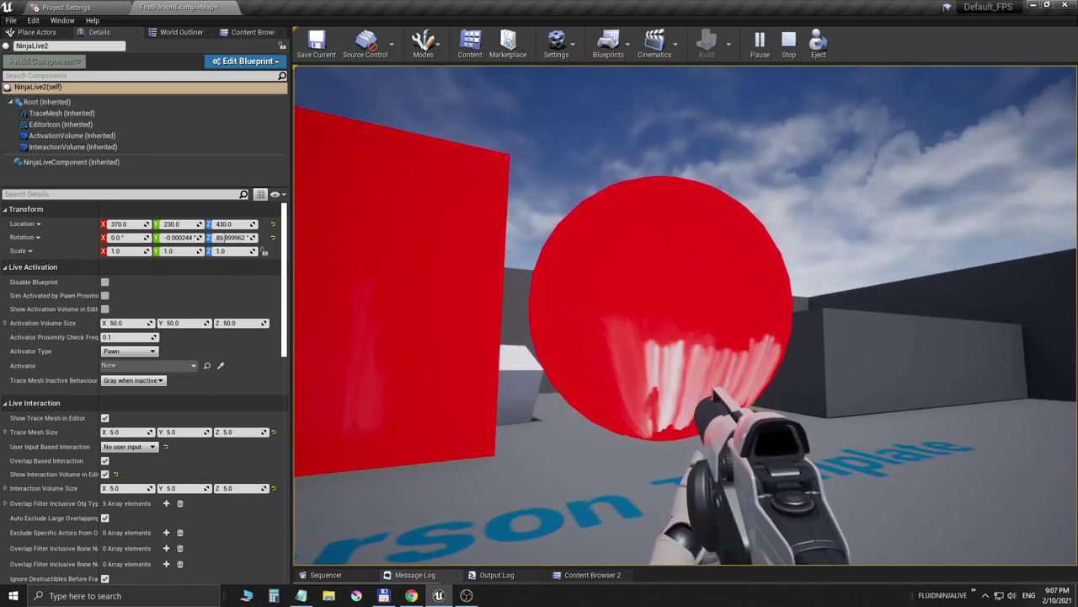
left_click(689, 331)
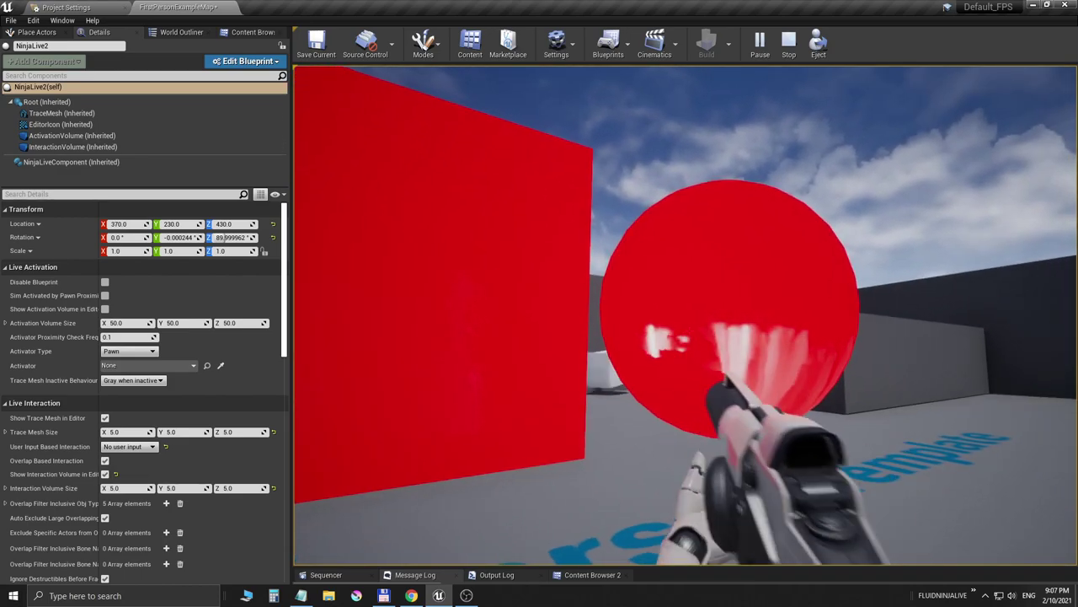
left_click(689, 331)
left_click(689, 331)
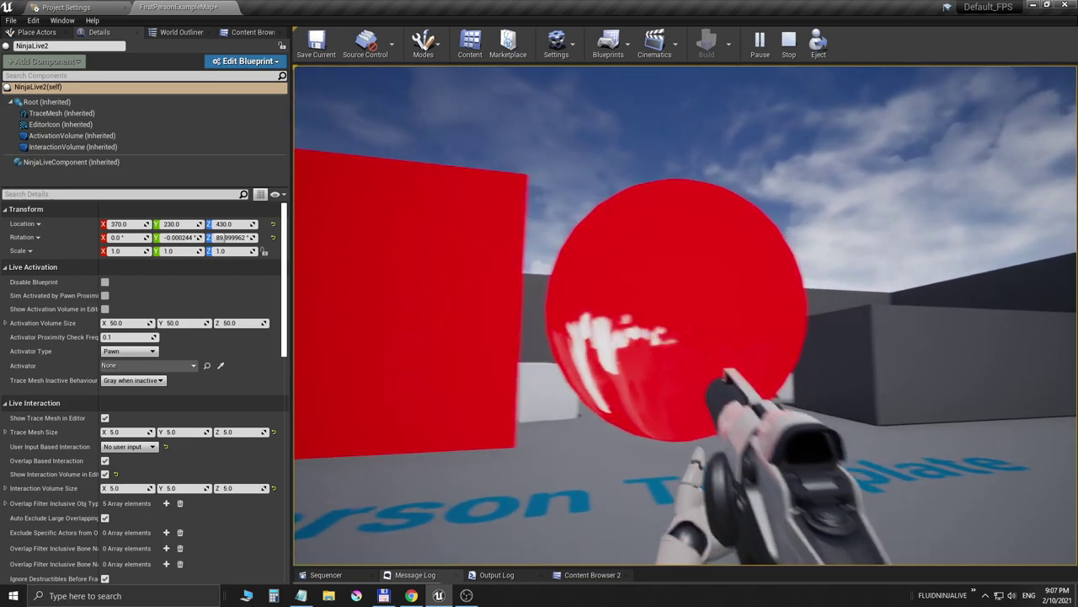
left_click(689, 331)
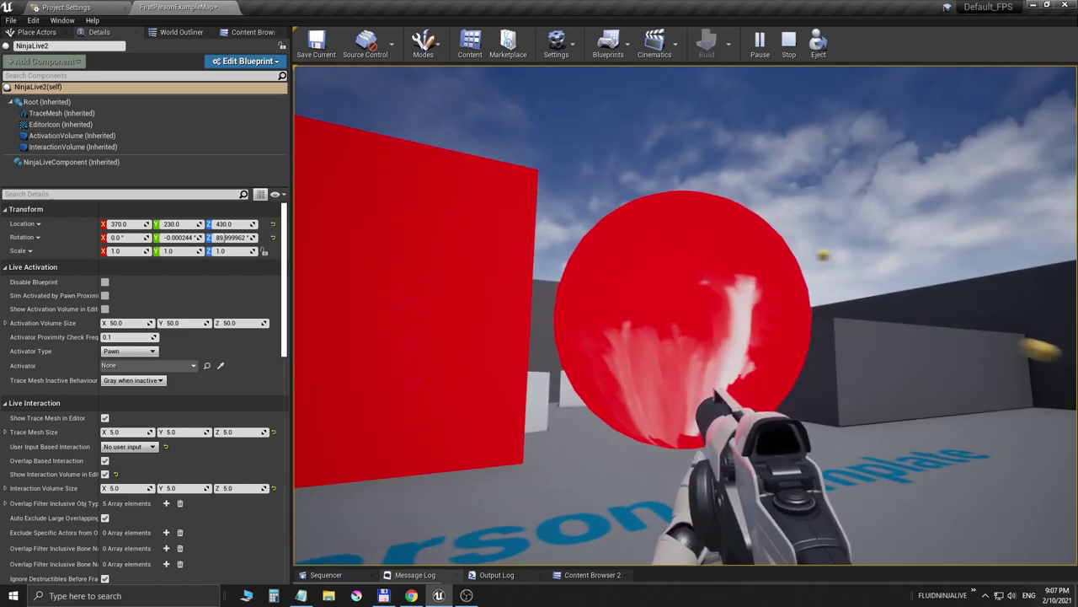
key("Escape")
left_click(716, 248)
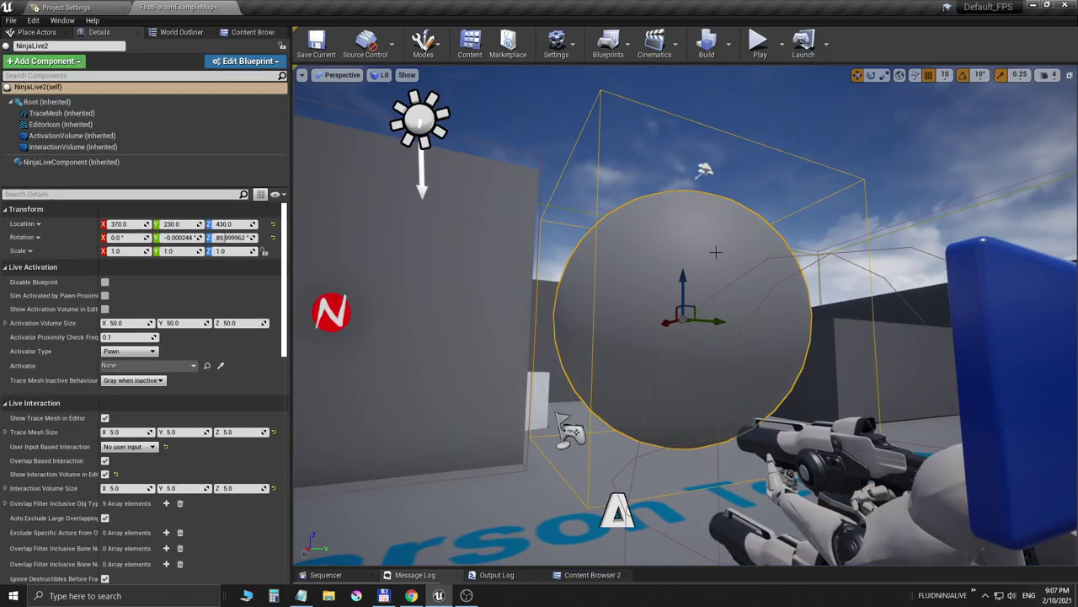
- Set Resolution X to 1024 in the Live Performance settings of the spherical NinjaLive actor's NinjaLiveComponent
key("s")
right_click_drag(716, 253, 654, 278)
key("w")
key("s")
key("s")
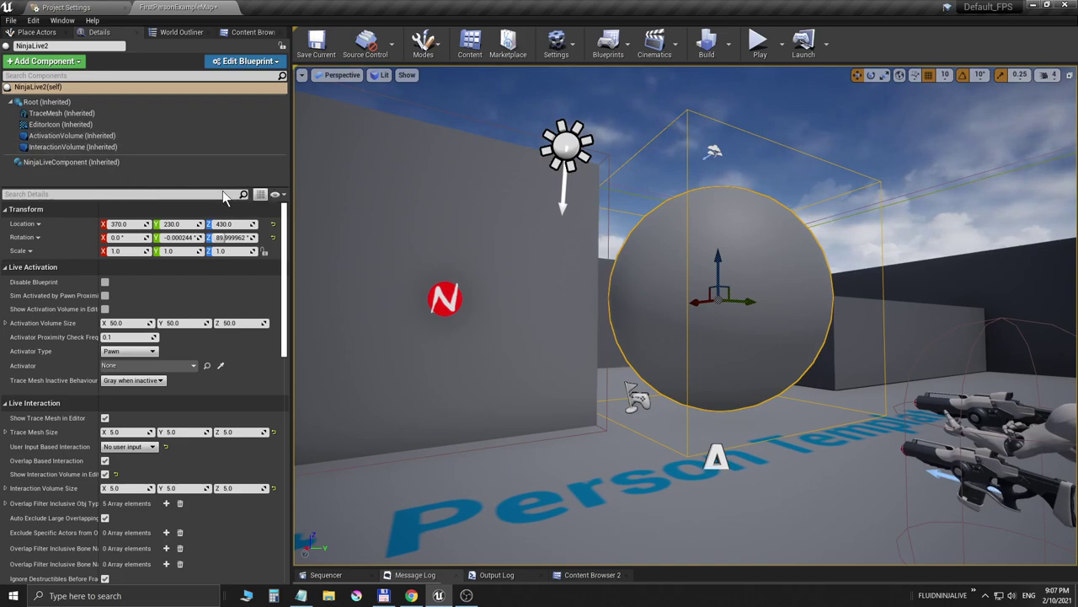
left_click(64, 164)
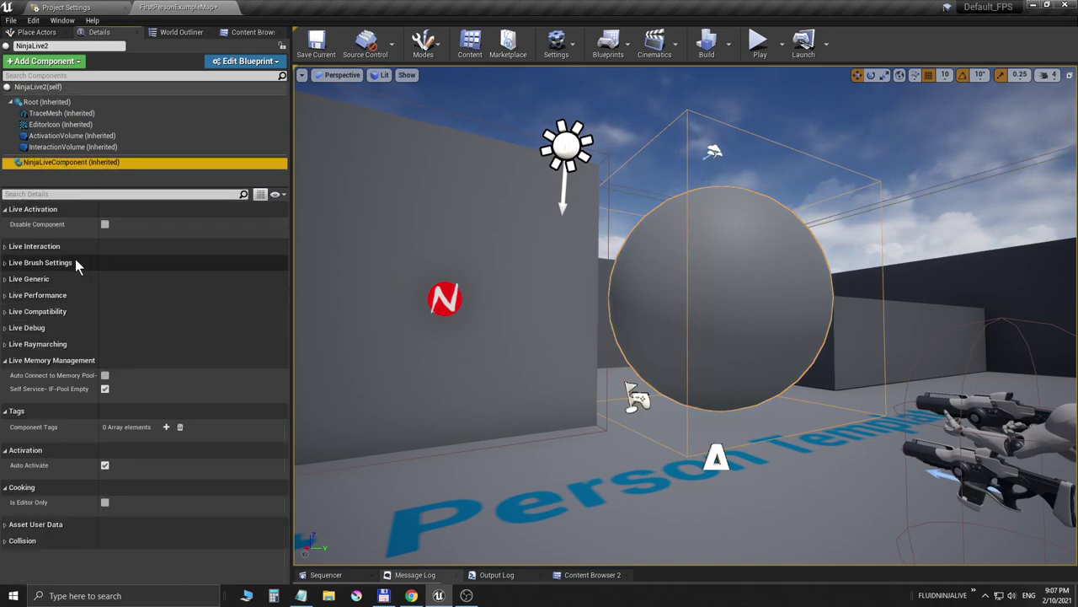
left_click(42, 295)
left_click(107, 311)
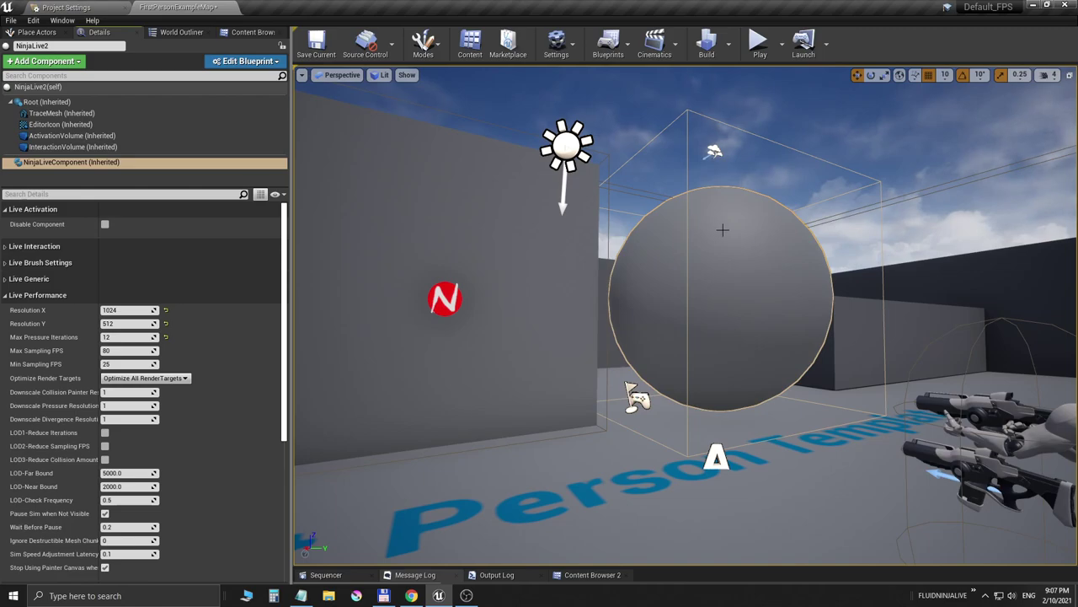
- Play-test the level and shoot projectiles at the sphere from several sides and distances to examine the fluid traces on its surface
middle_click_drag(721, 230, 720, 230)
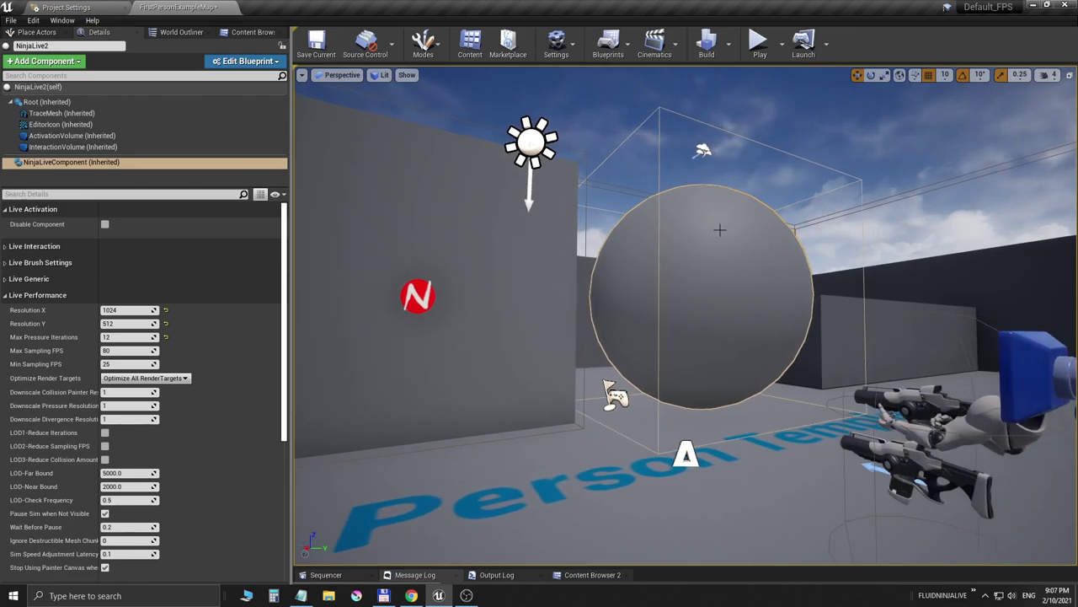
key("alt+p")
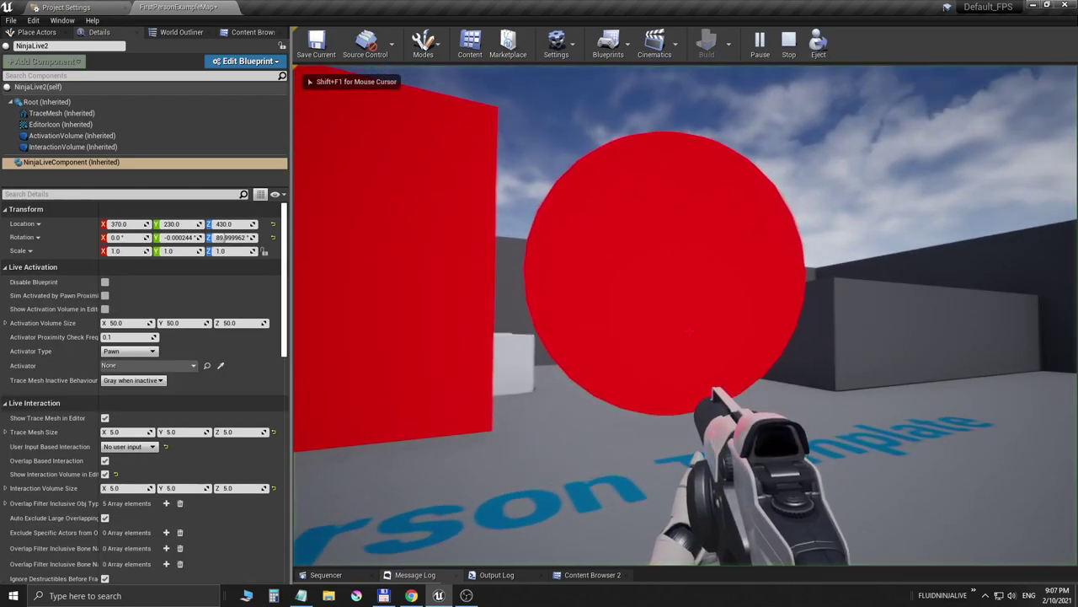
key("d")
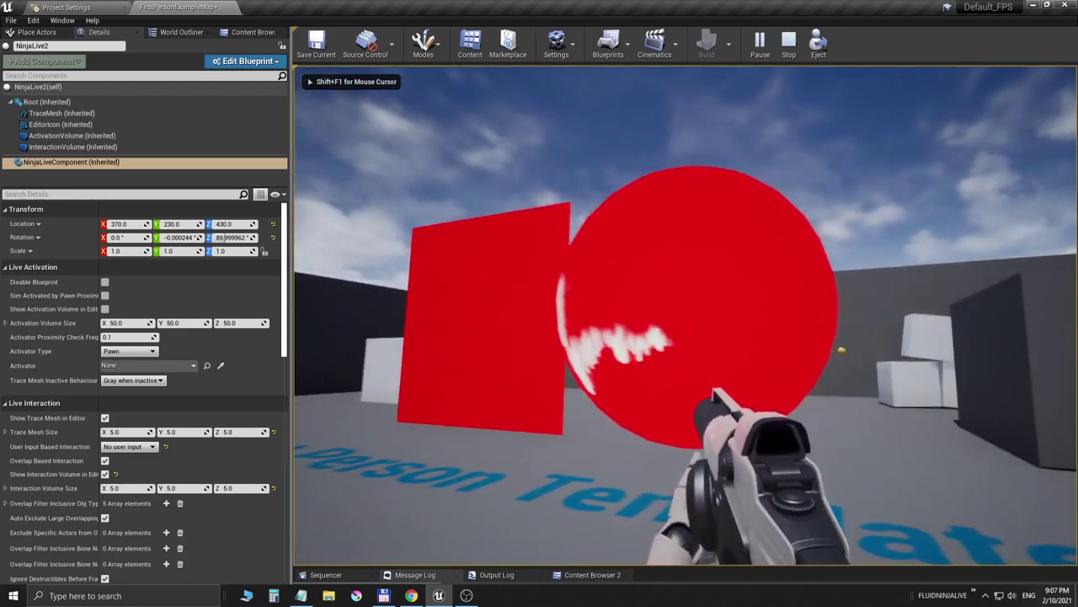
left_click(689, 332)
key("d")
left_click(689, 331)
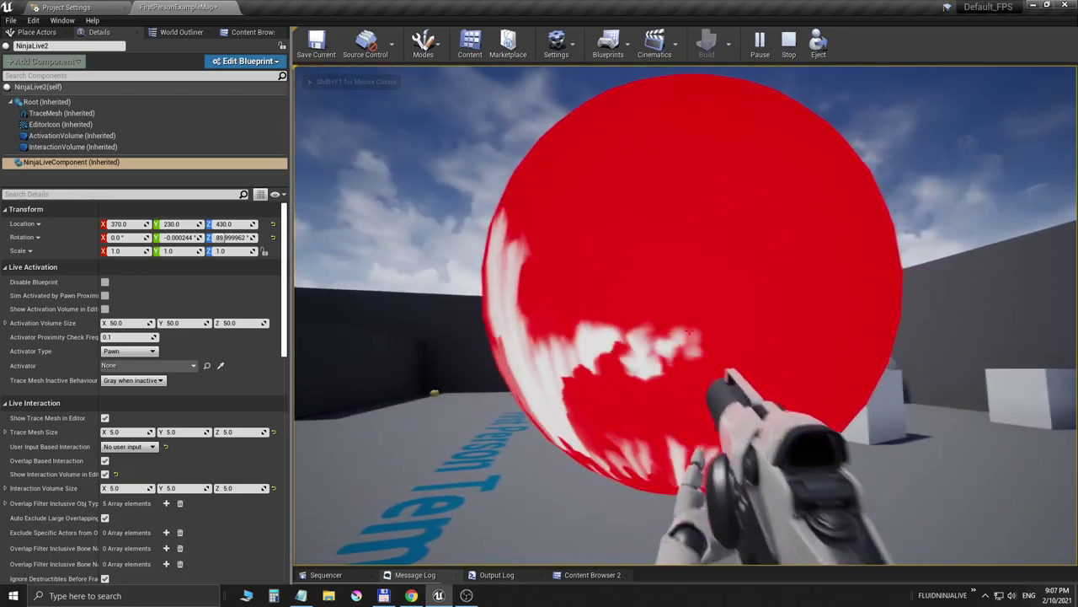
left_click(689, 331)
left_click(690, 331)
key("a")
left_click(689, 332)
left_click(689, 331)
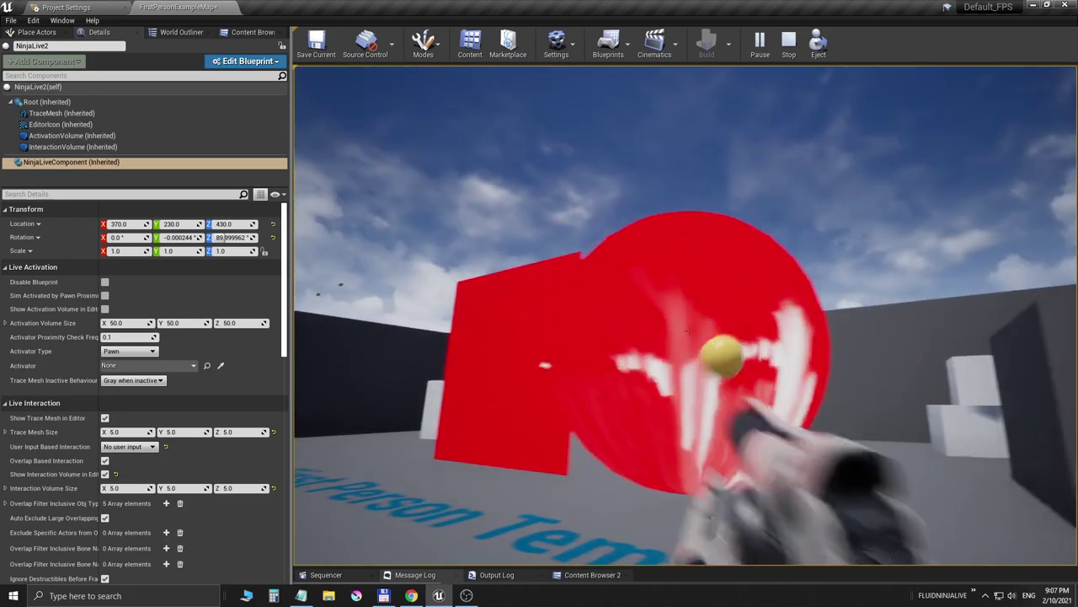
left_click(689, 331)
key("a")
left_click(689, 331)
left_click(690, 331)
key("w")
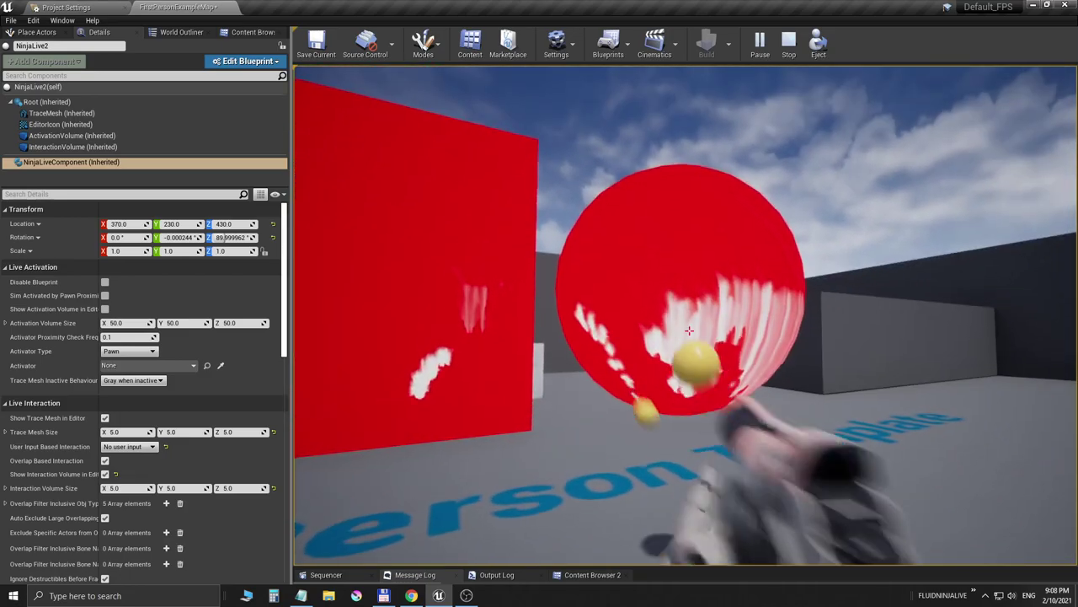
left_click(689, 331)
key("s")
left_click(689, 331)
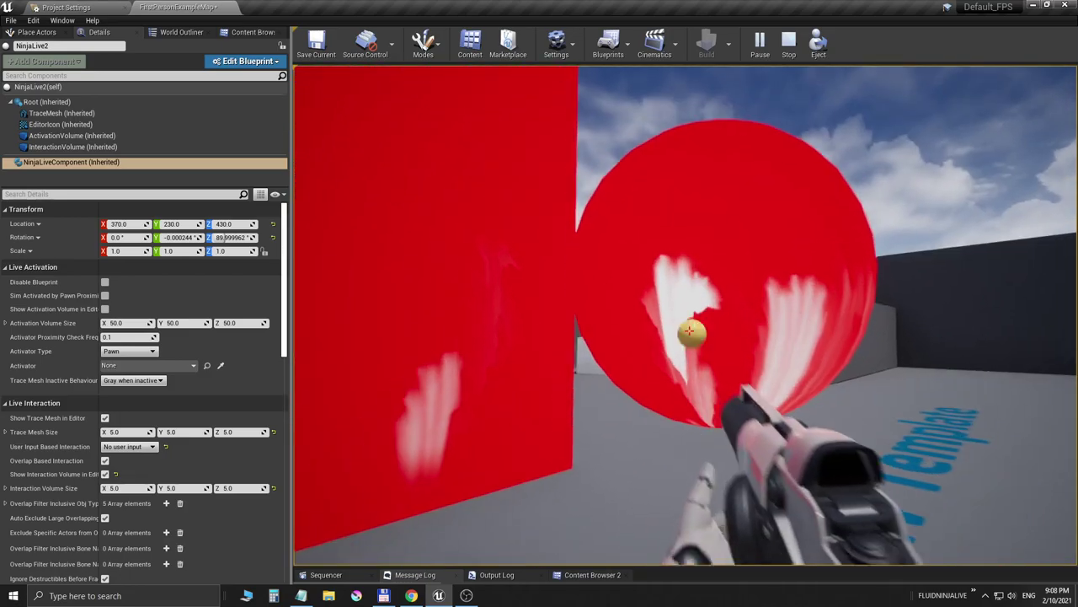
left_click(689, 331)
left_click(690, 331)
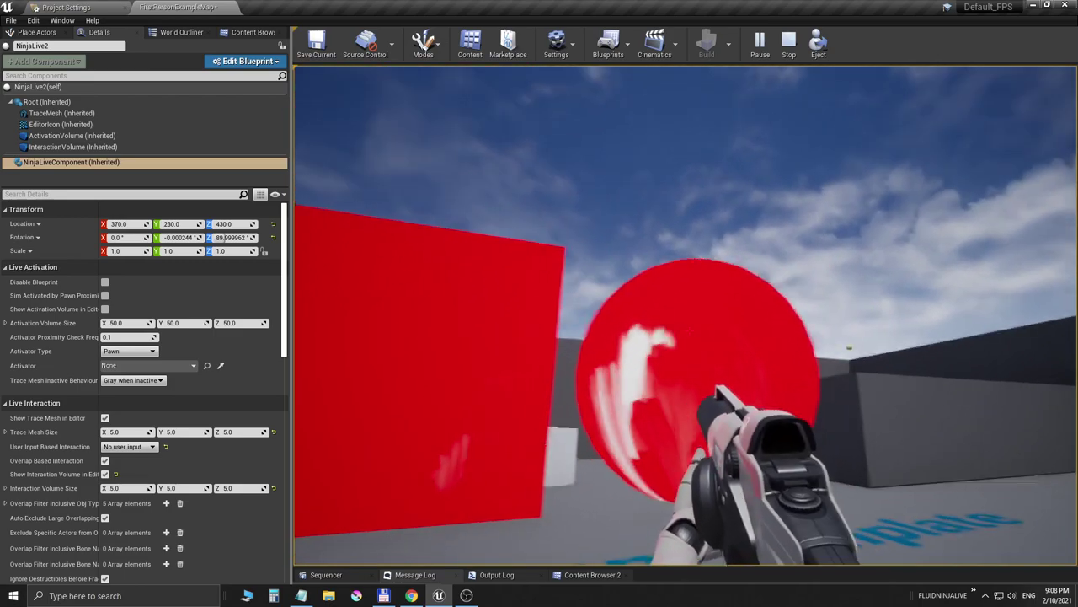
left_click(689, 331)
key("w")
left_click(687, 324)
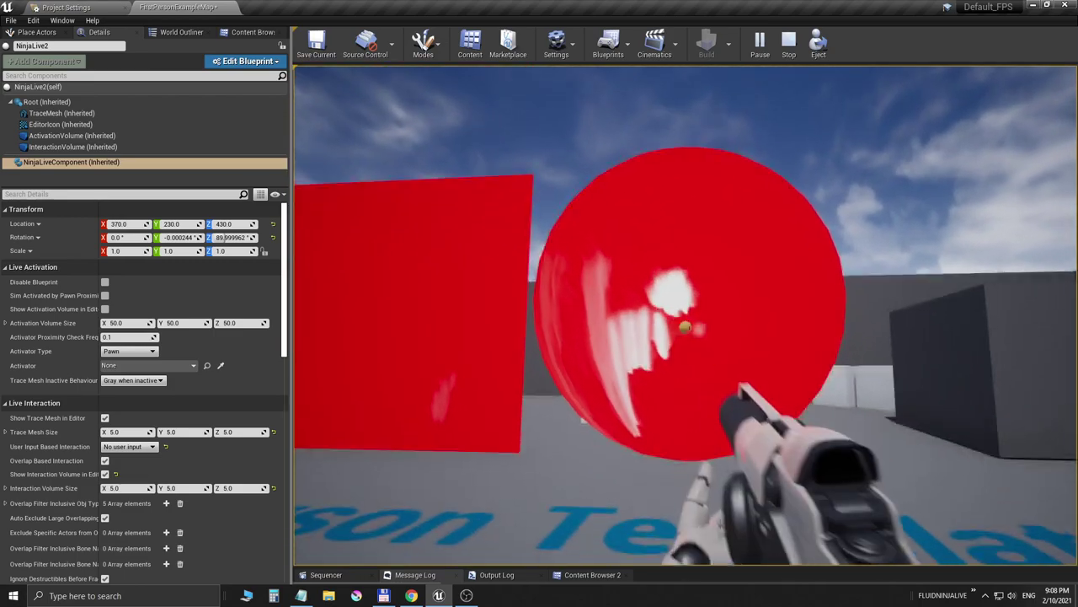
key("s")
left_click(685, 319)
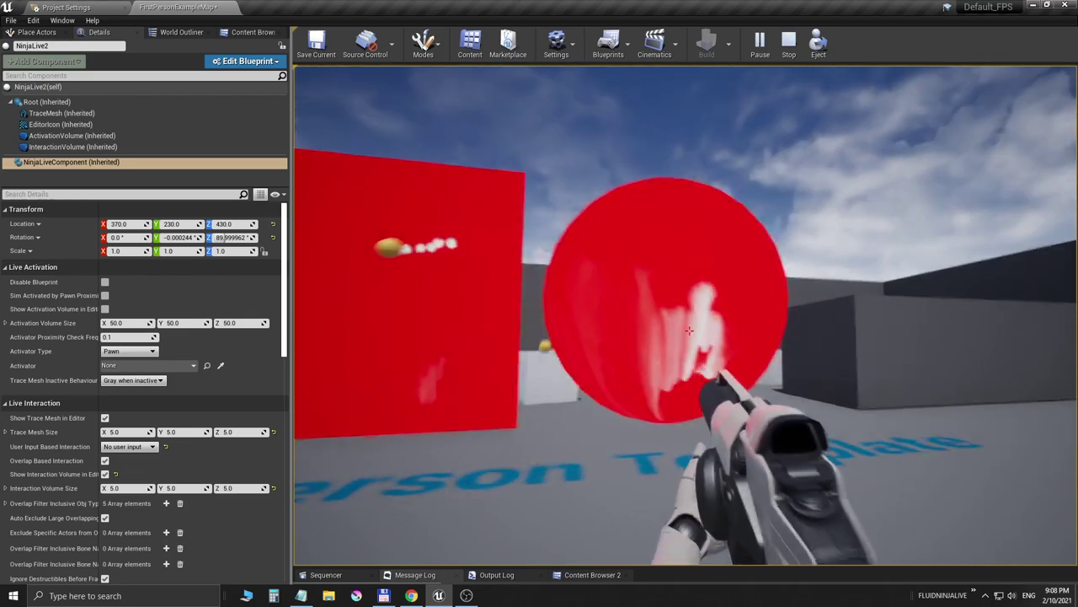
left_click(685, 319)
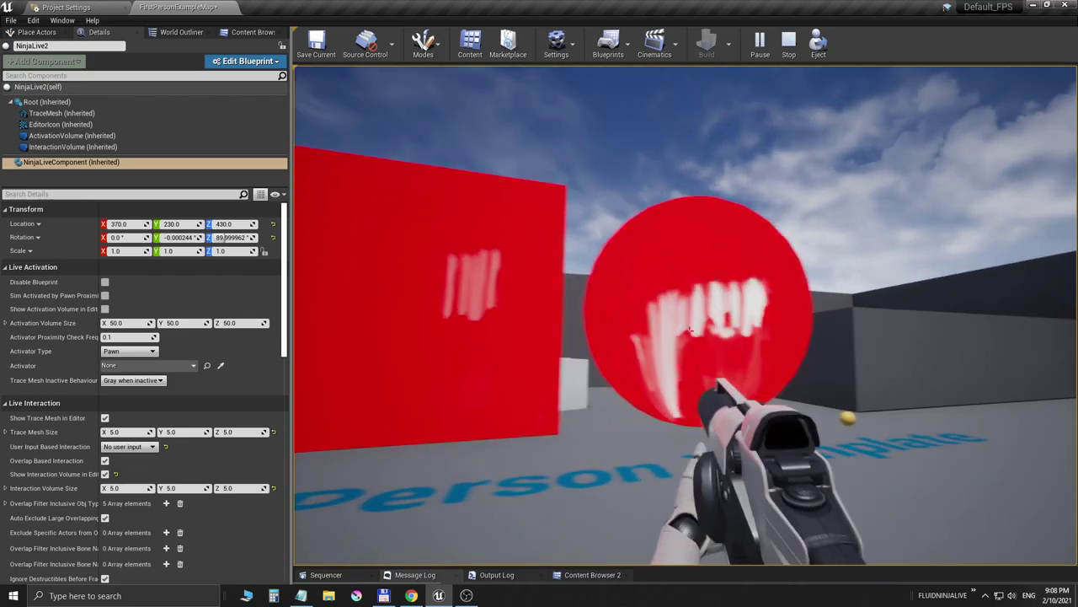
left_click(687, 324)
key("d")
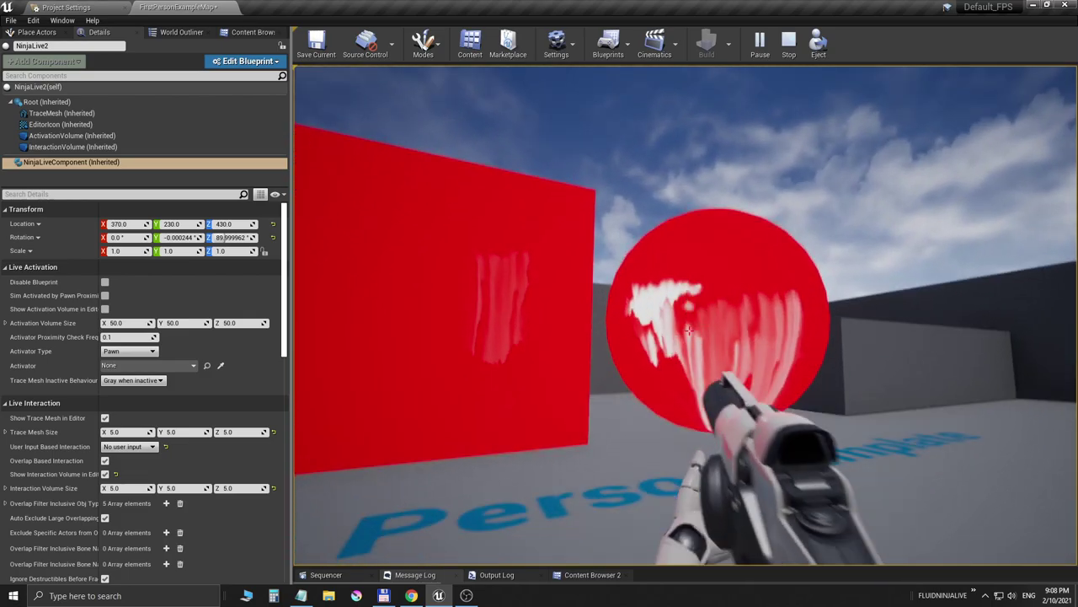
left_click(687, 325)
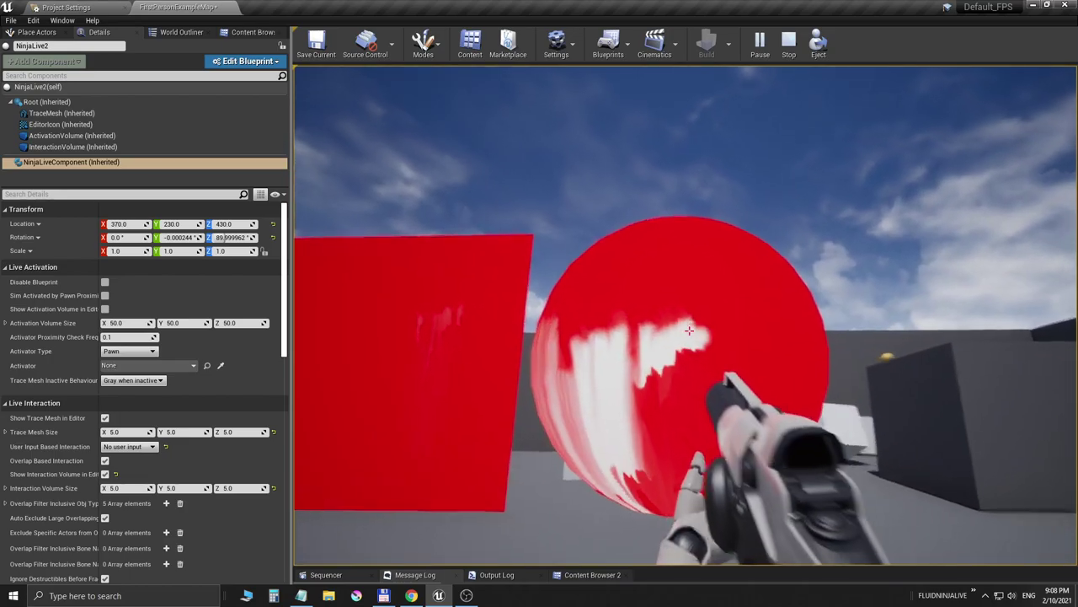
- Shoot projectiles across the flat panel to compare its traces with the sphere's, and stop the play session
left_click(685, 320)
left_click(685, 320)
left_click(685, 321)
left_click(687, 324)
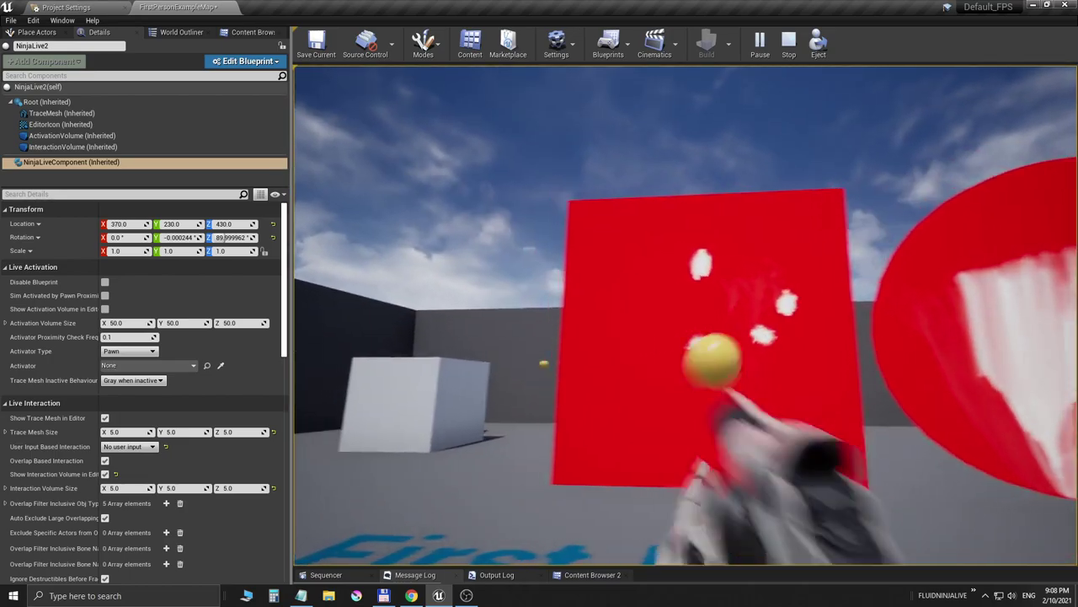
left_click(686, 325)
left_click(687, 325)
left_click(687, 324)
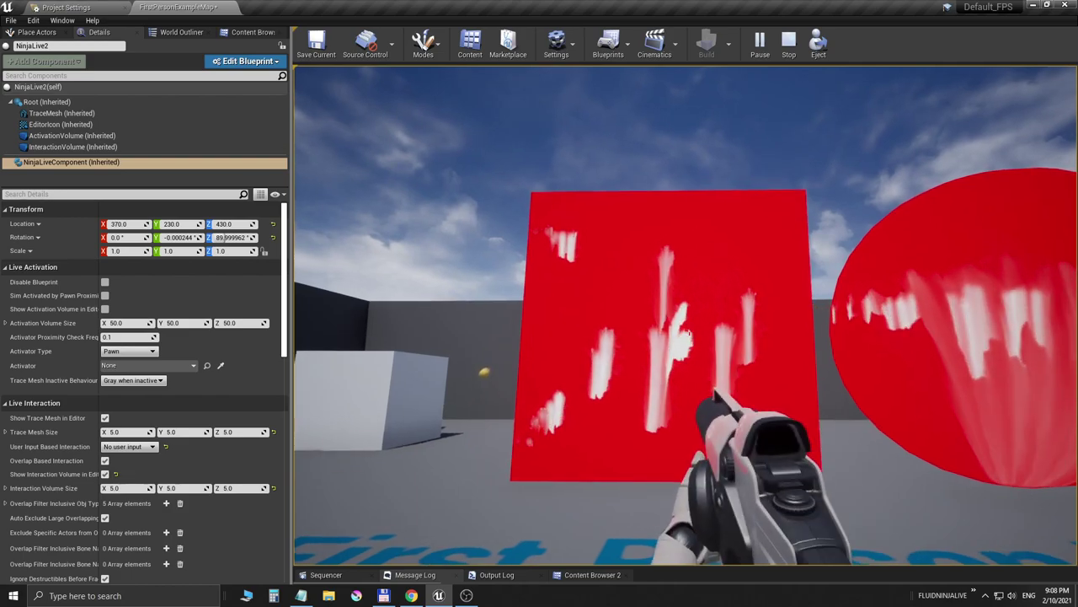
key("a")
key("Escape")
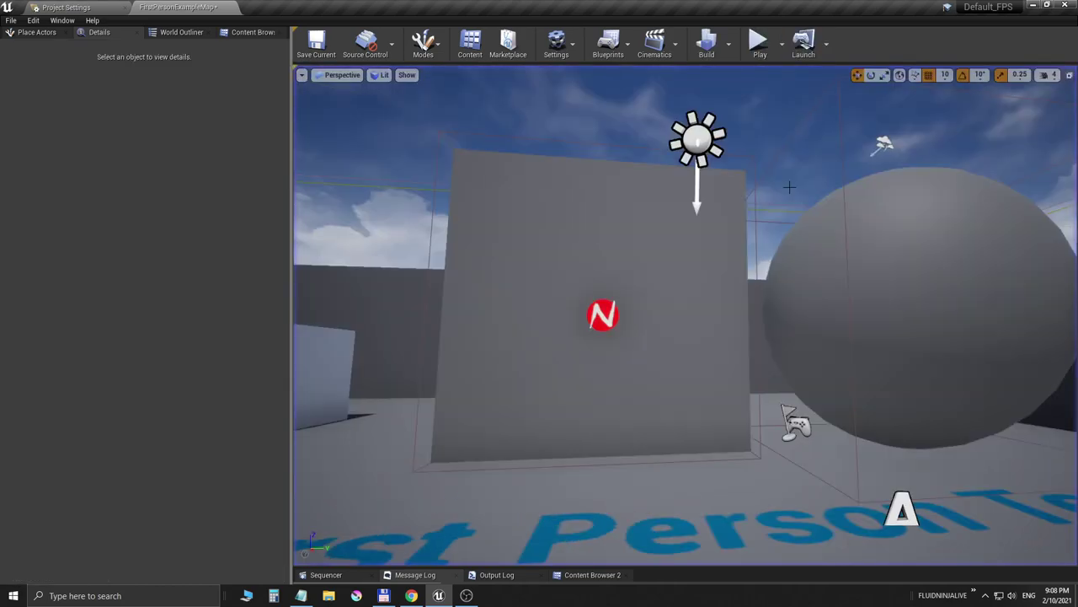
- Bring up the plan7.txt notes, highlight the item "Merging NinjaLive to FPS template", and return to Unreal Editor
left_click(301, 595)
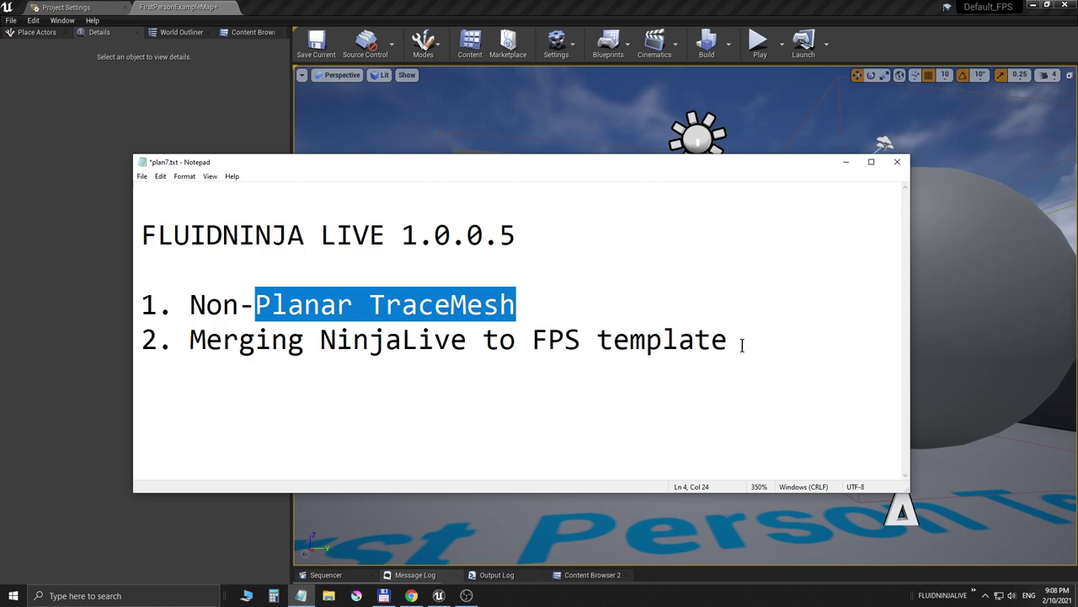
left_click_drag(727, 346, 116, 353)
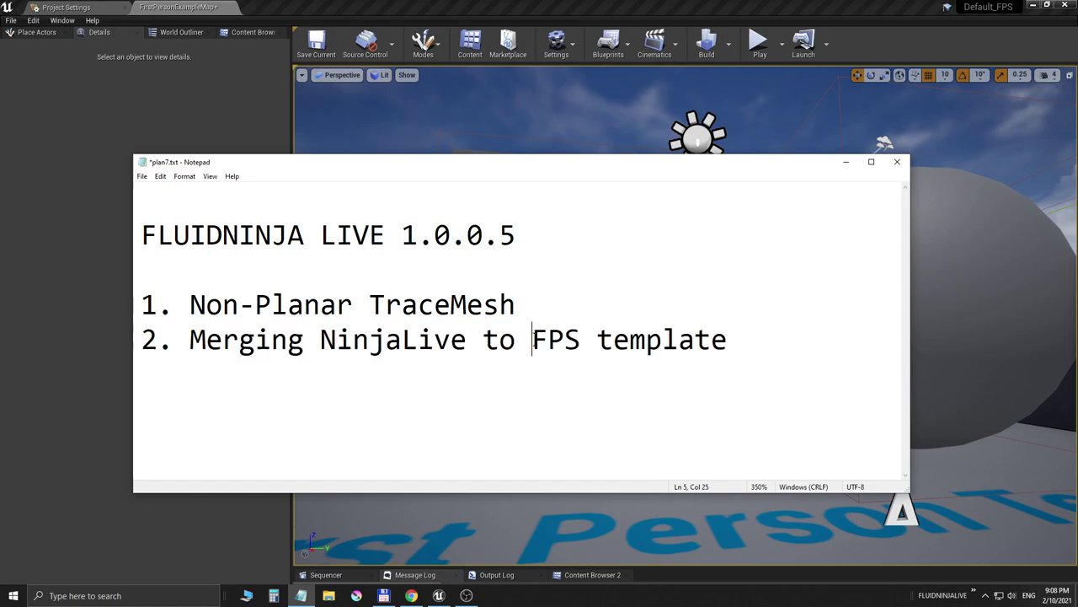
left_click_drag(533, 340, 728, 342)
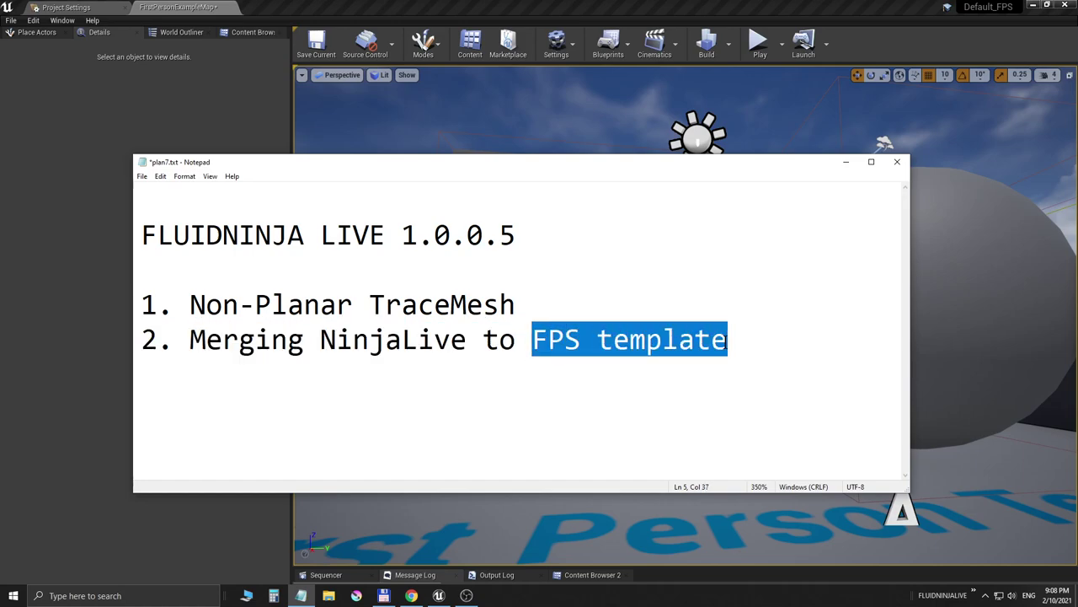
left_click(588, 7)
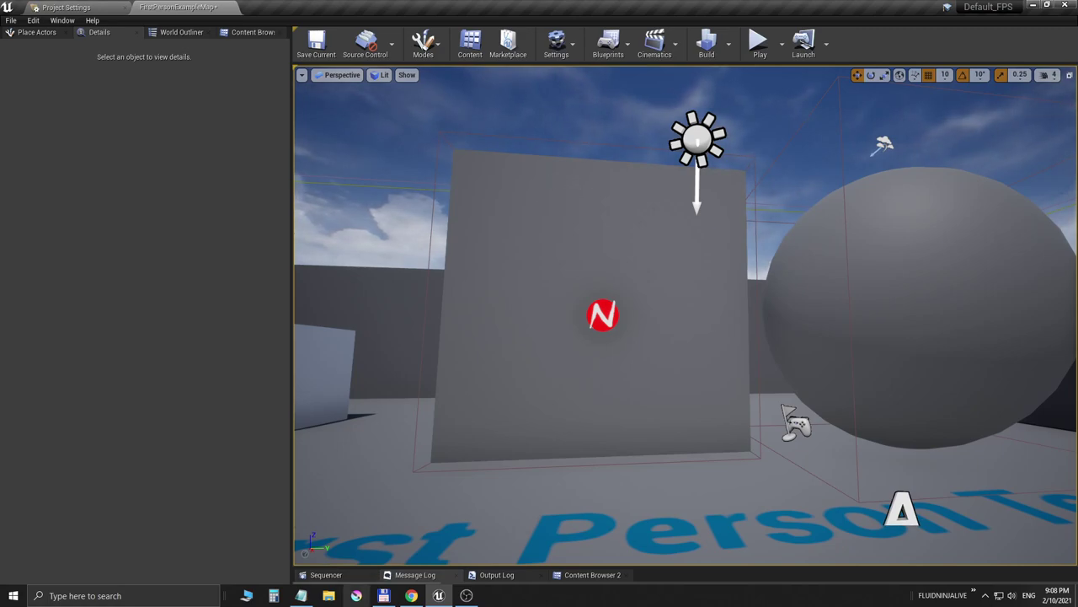
- Switch to Total Commander and open DefaultEngine.ini from the Default_FPS_NinjaLive2 project's Config folder in the text editor
mouse_move(384, 596)
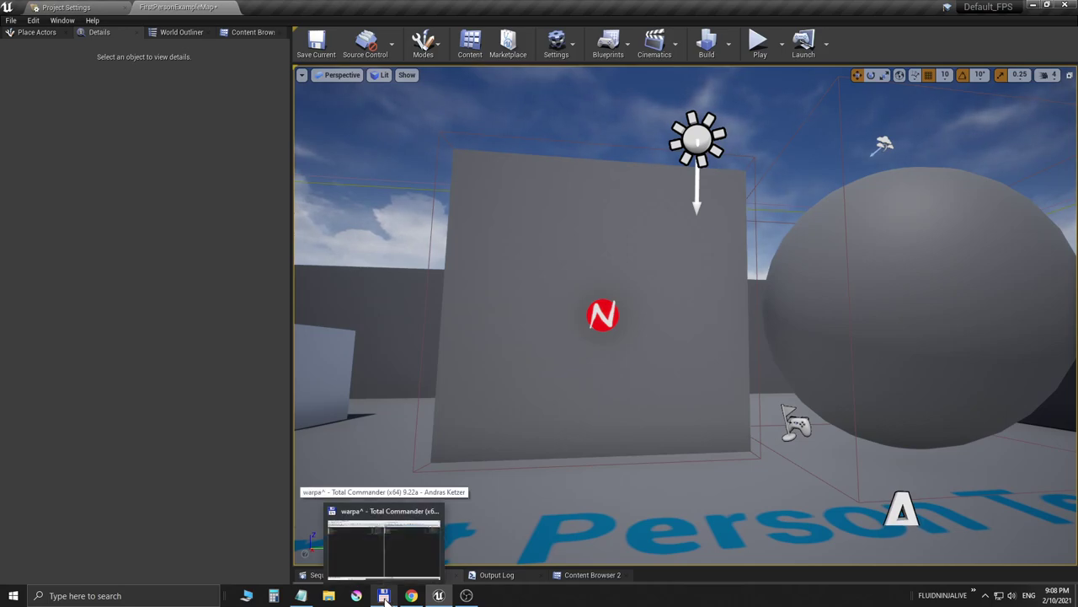
left_click(384, 596)
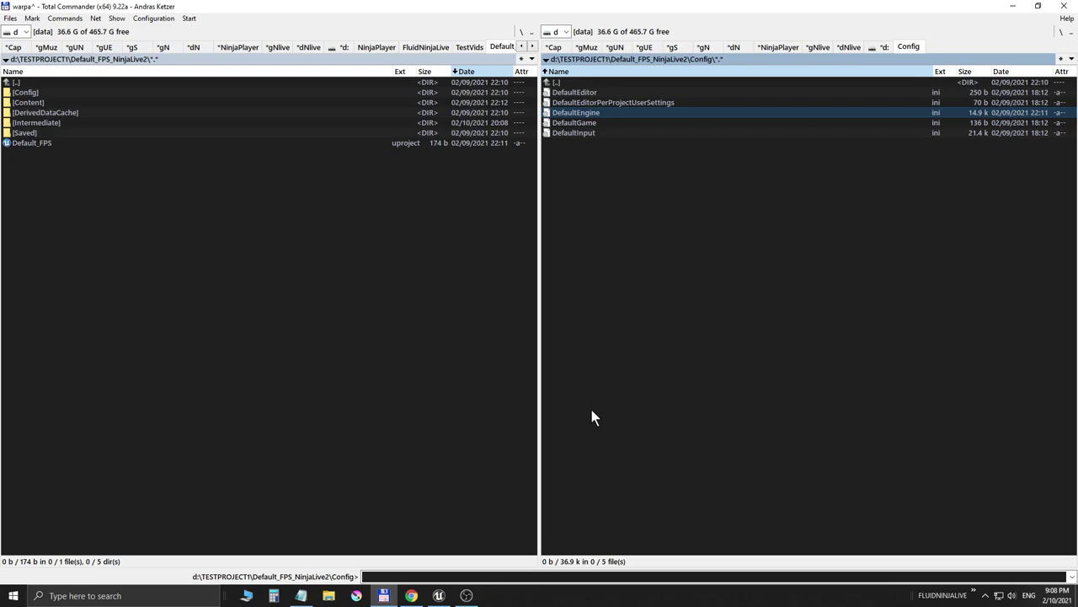
key("BackSpace")
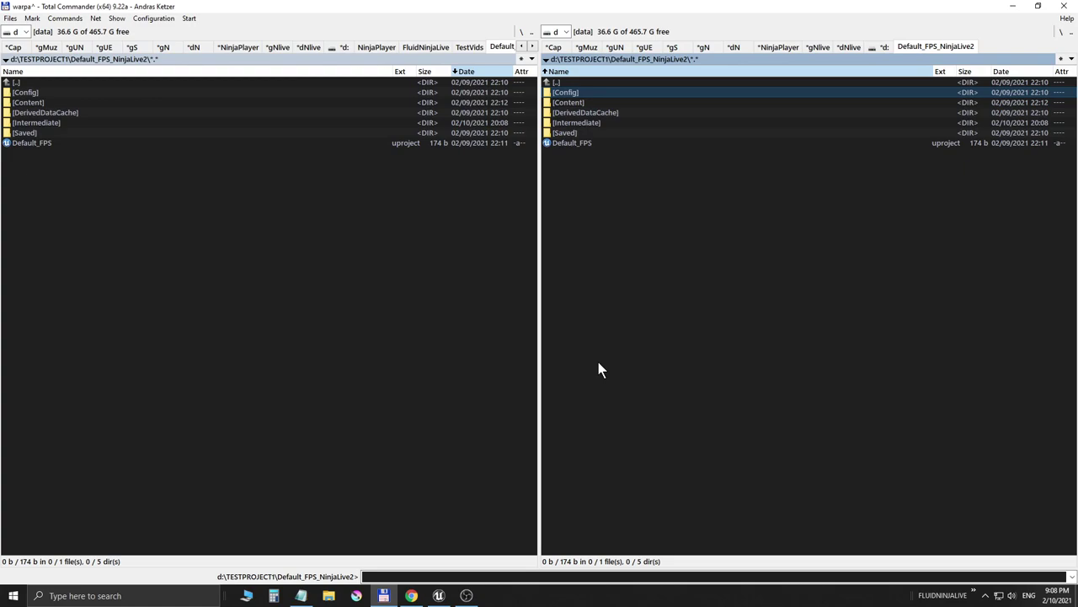
key("Return")
key("BackSpace")
key("Return")
key("Down")
key("Down")
key("Down")
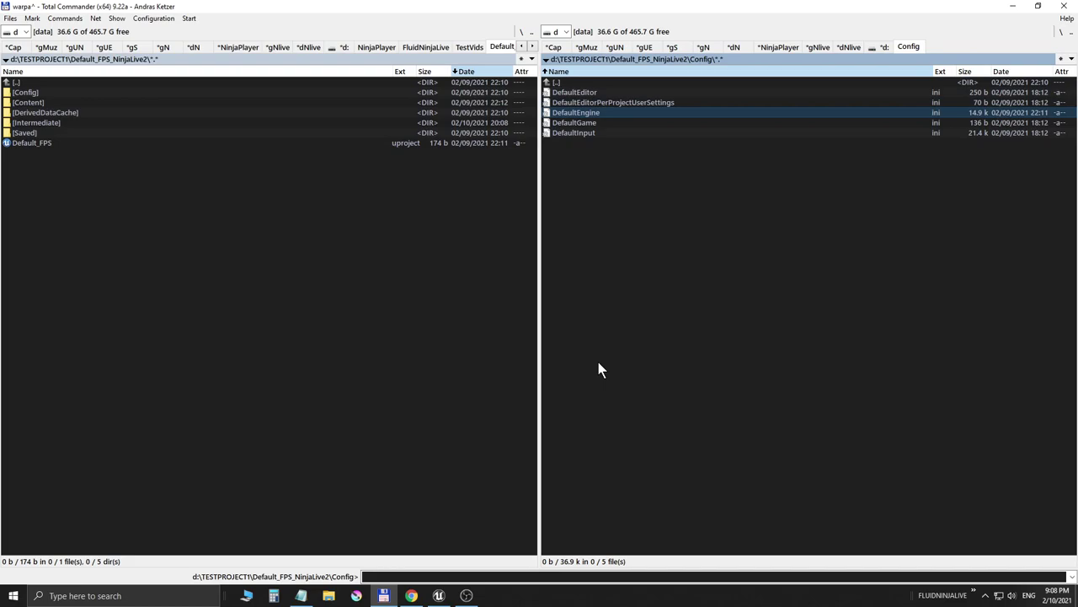
key("F4")
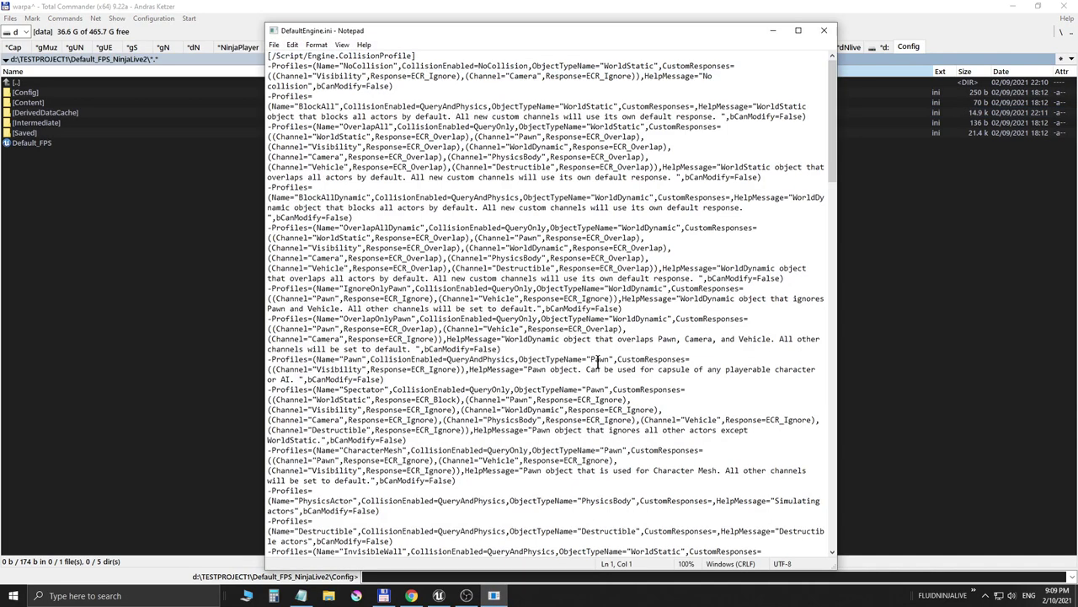
- Maximize the DefaultEngine.ini window and search the file for "trace" to locate the trace channel definitions
double_click(484, 38)
key("ctrl+f")
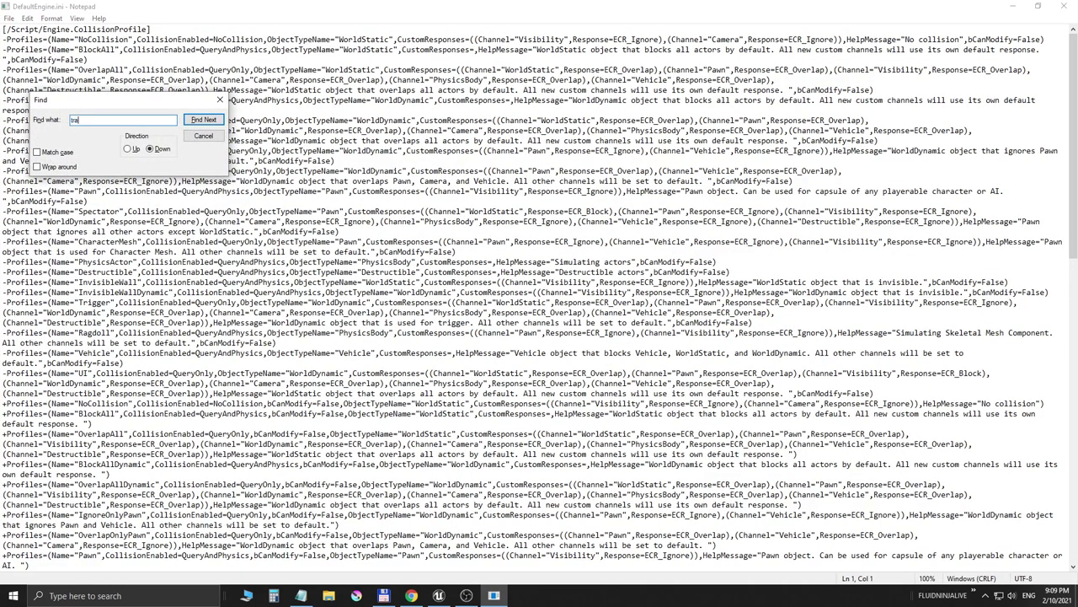
key("Return")
key("Escape")
scroll(340, 326, "down", 10)
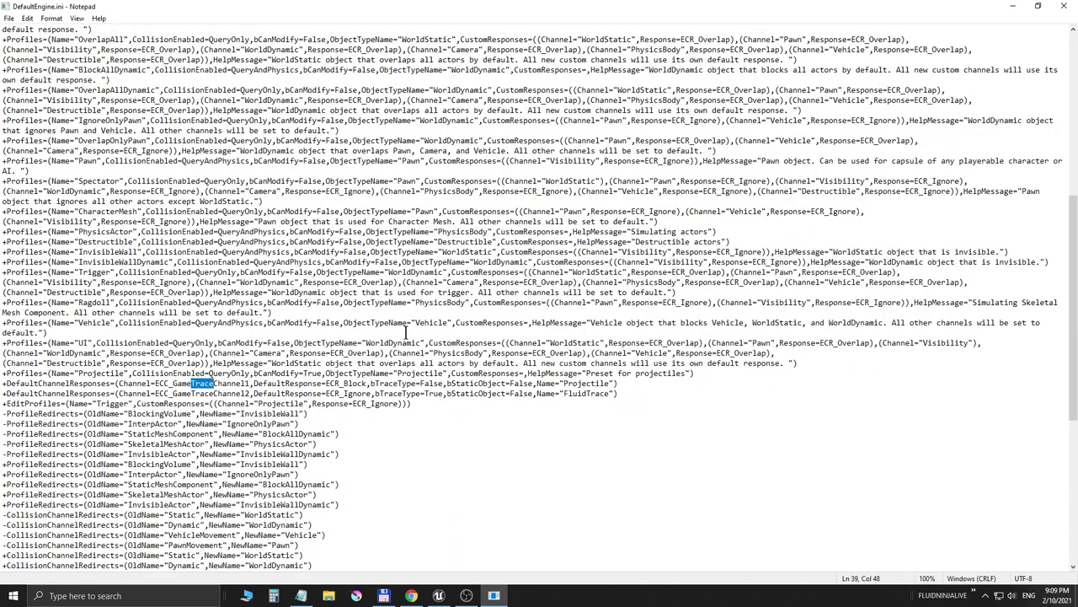
- Highlight the DefaultChannelResponses lines for Projectile and FluidTrace, reselect the Projectile name and its line, and switch back to Unreal Editor
left_click_drag(2, 262, 631, 276)
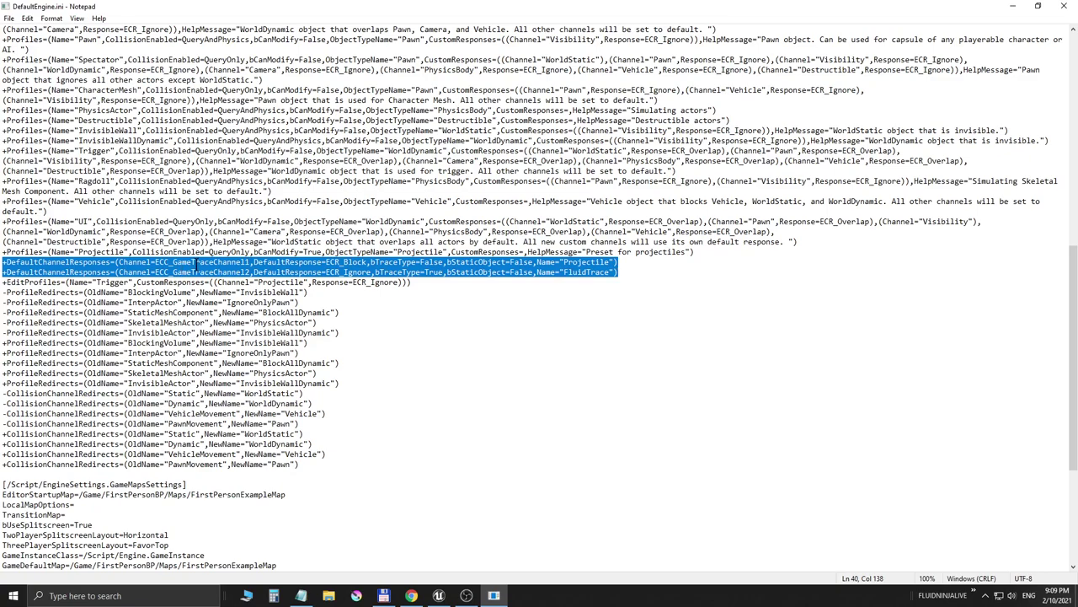
left_click(197, 262)
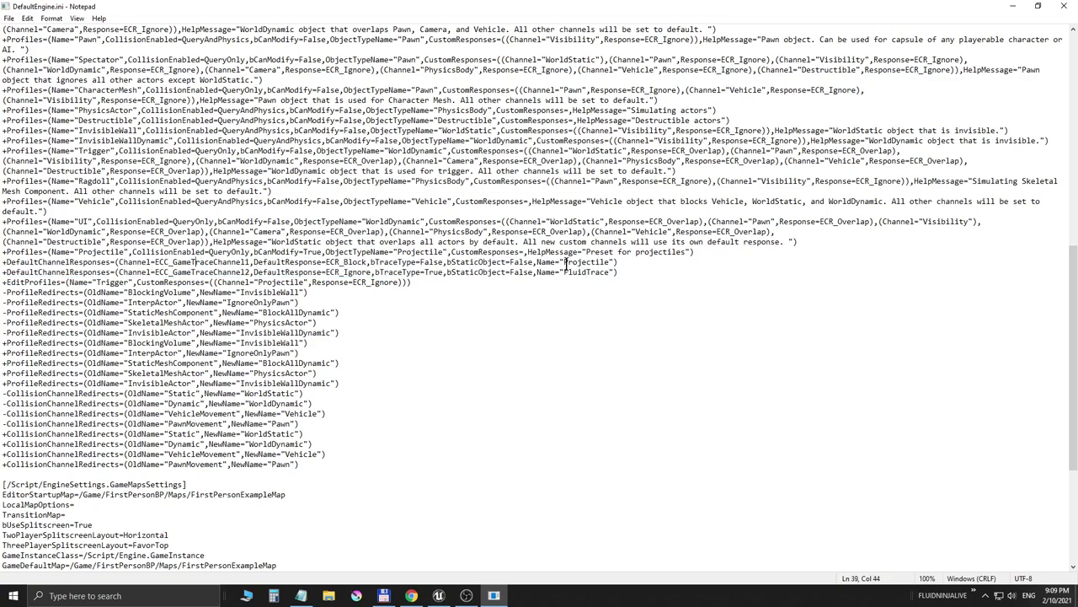
left_click_drag(564, 262, 608, 264)
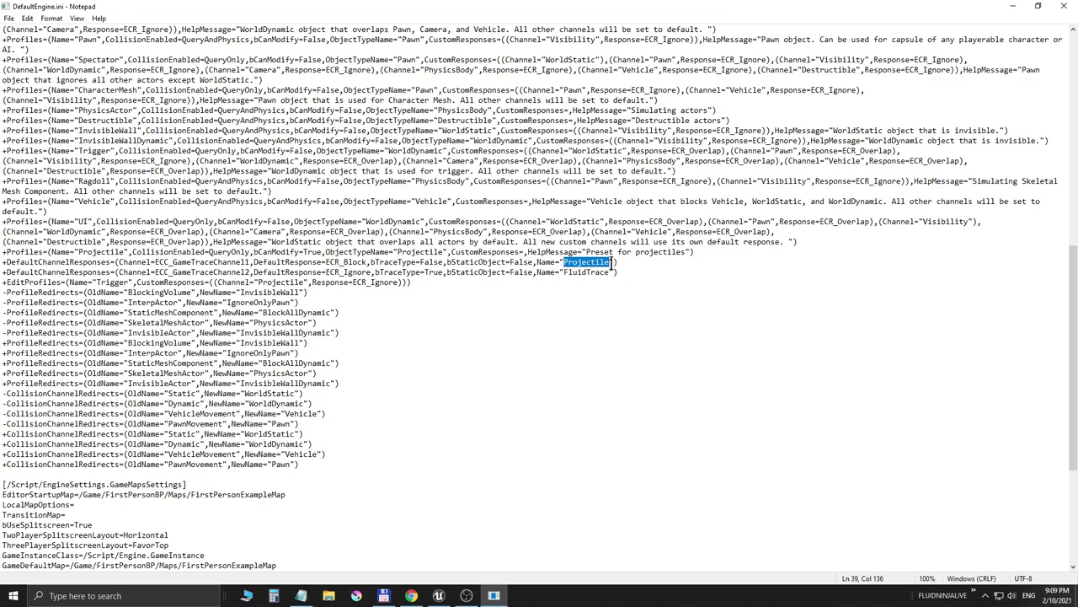
left_click_drag(620, 262, 2, 262)
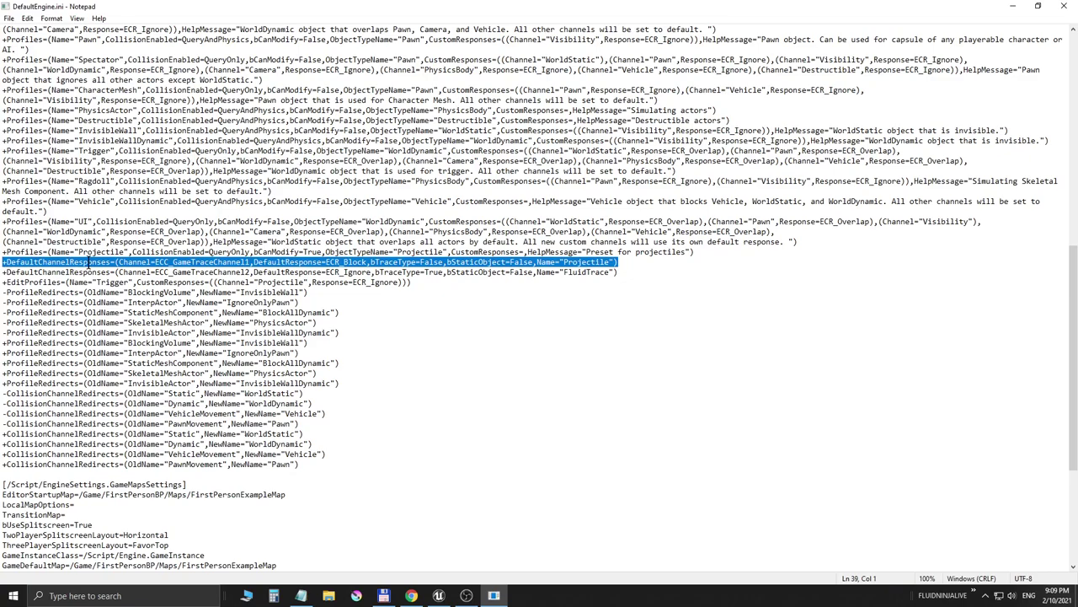
left_click(438, 595)
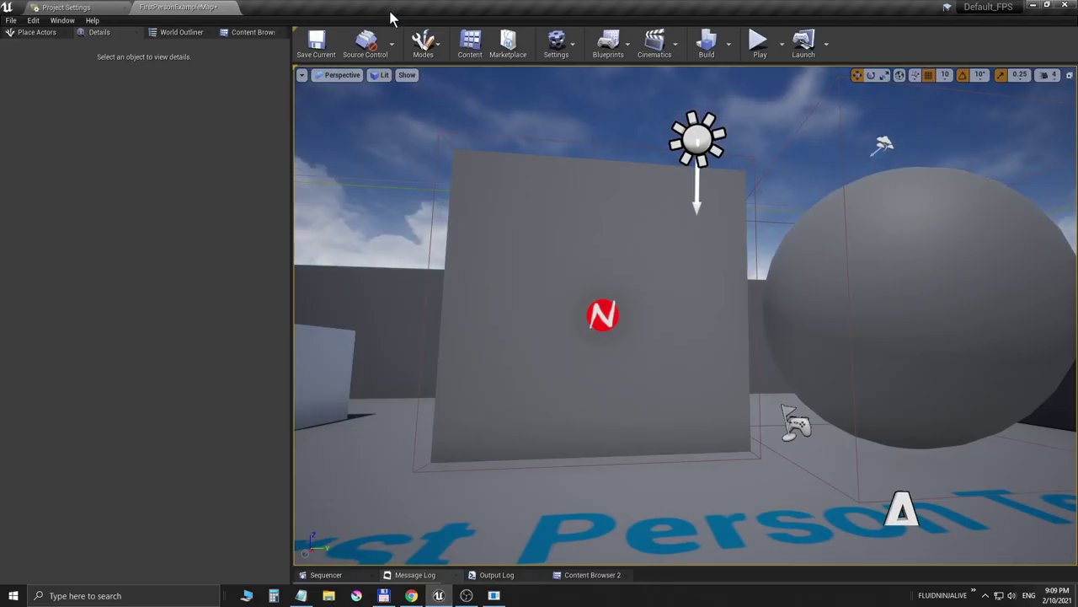
- Open the Project Settings, search them for "trace", and select the FluidTrace entry in the trace channels list
left_click(33, 21)
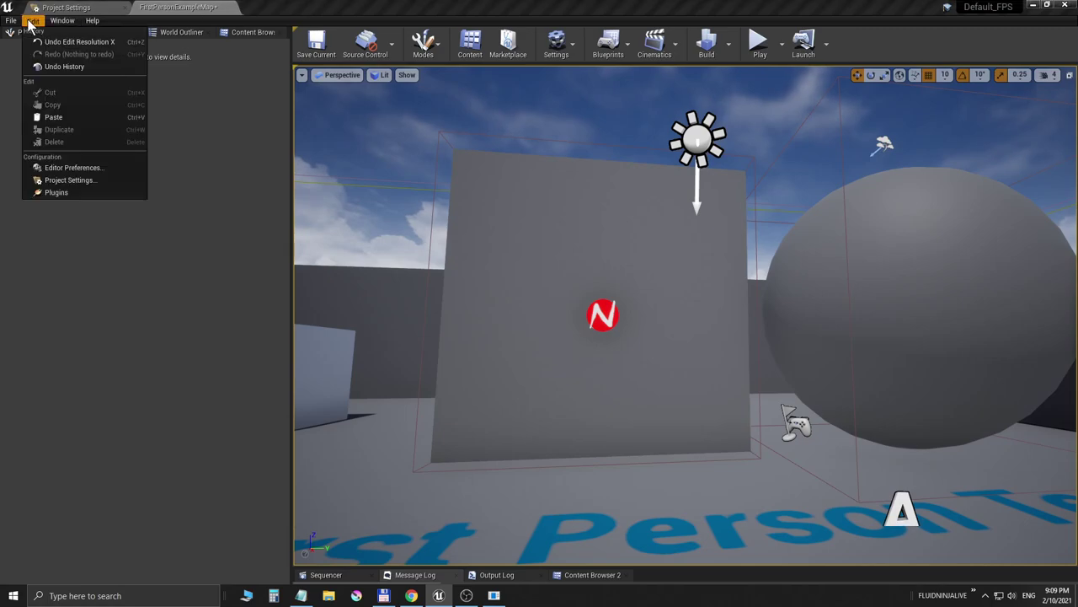
left_click(82, 179)
left_click(217, 32)
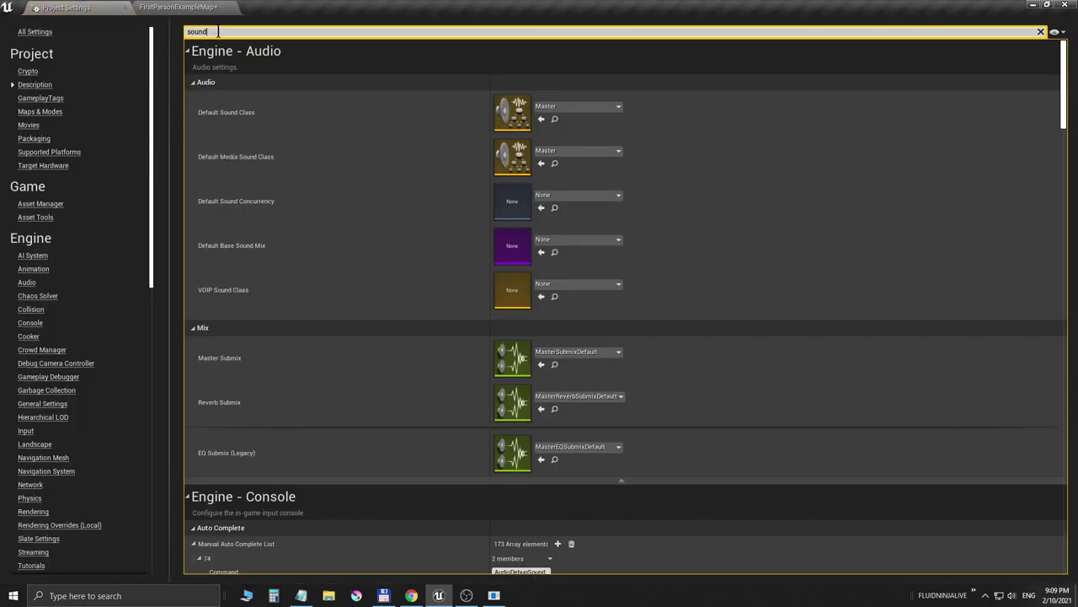
left_click_drag(232, 32, 163, 31)
type("trace")
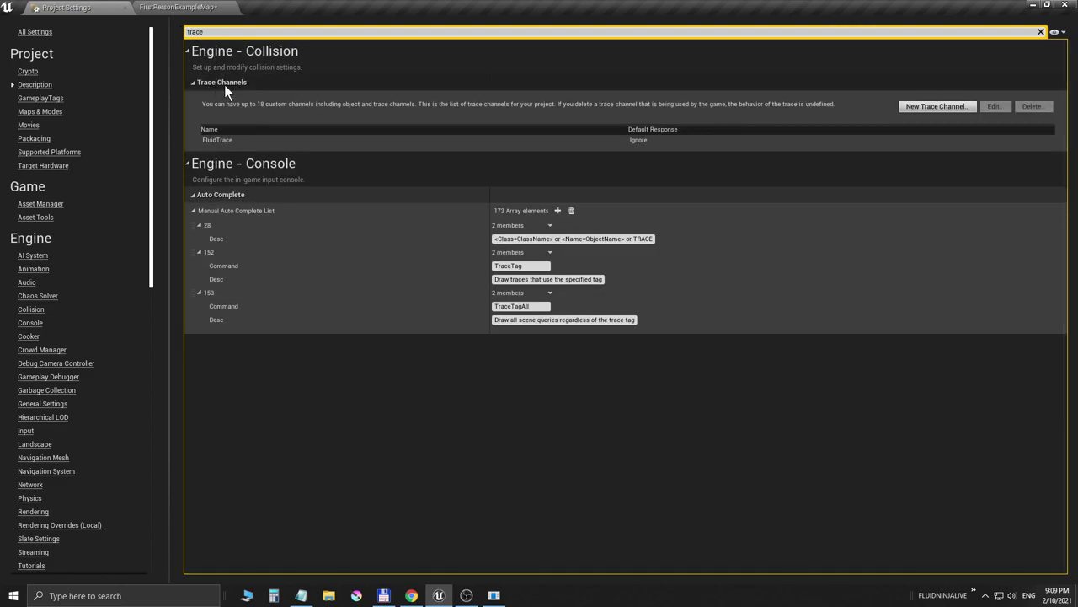
left_click(222, 141)
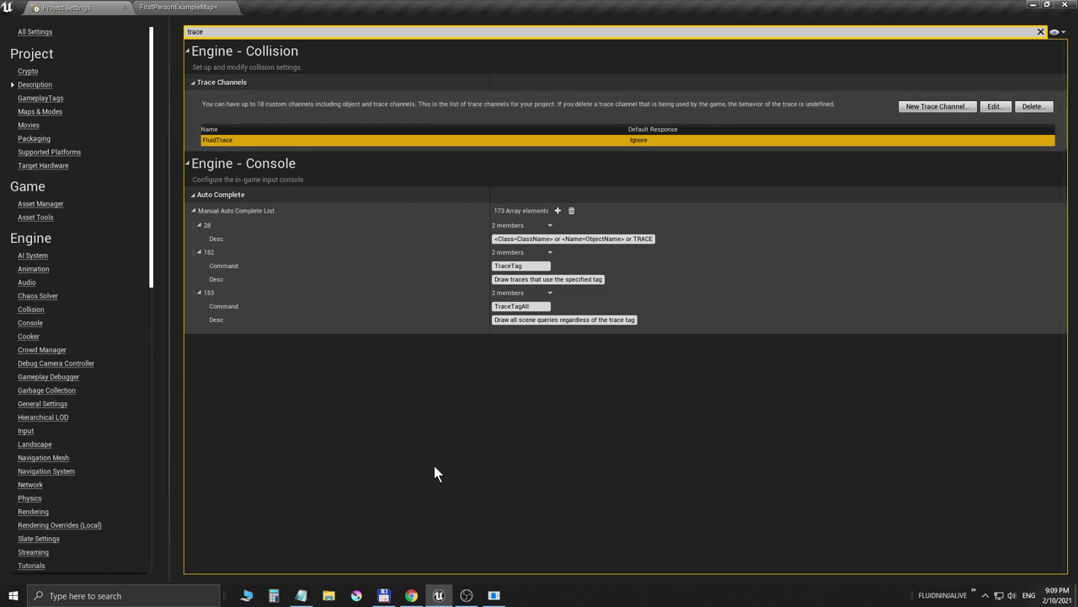
- Switch to DefaultEngine.ini in Notepad and highlight the DefaultChannelResponses line for the Projectile channel
left_click(494, 594)
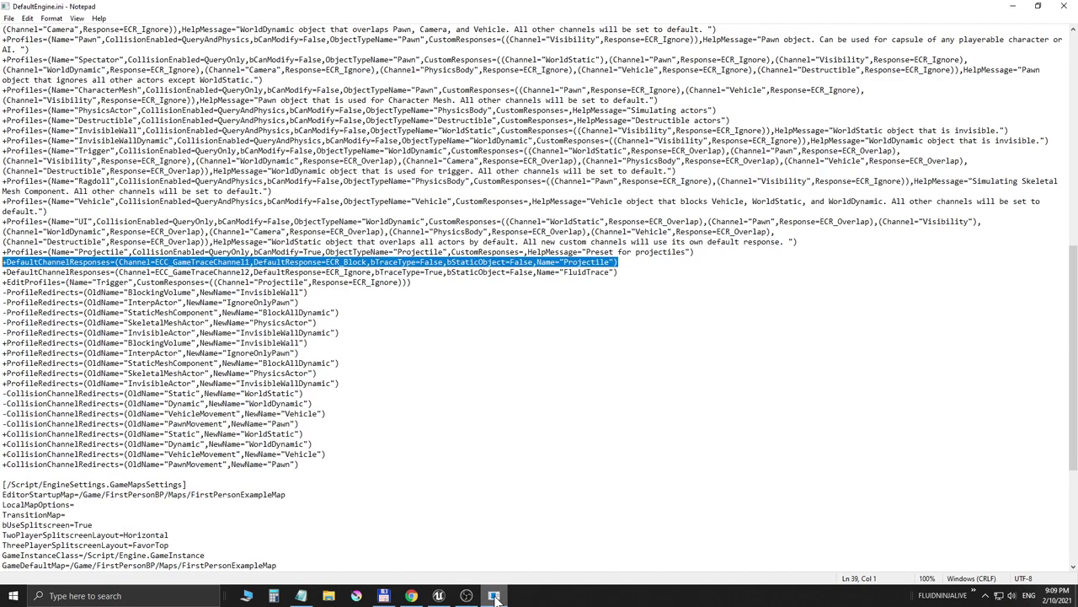
left_click(573, 272)
left_click_drag(628, 264, 1, 265)
- Switch to Chrome, check the FluidNinja LIVE marketplace page, and examine the FAQ PDF's page 5 entry on line tracing issues following a project merge
left_click(410, 595)
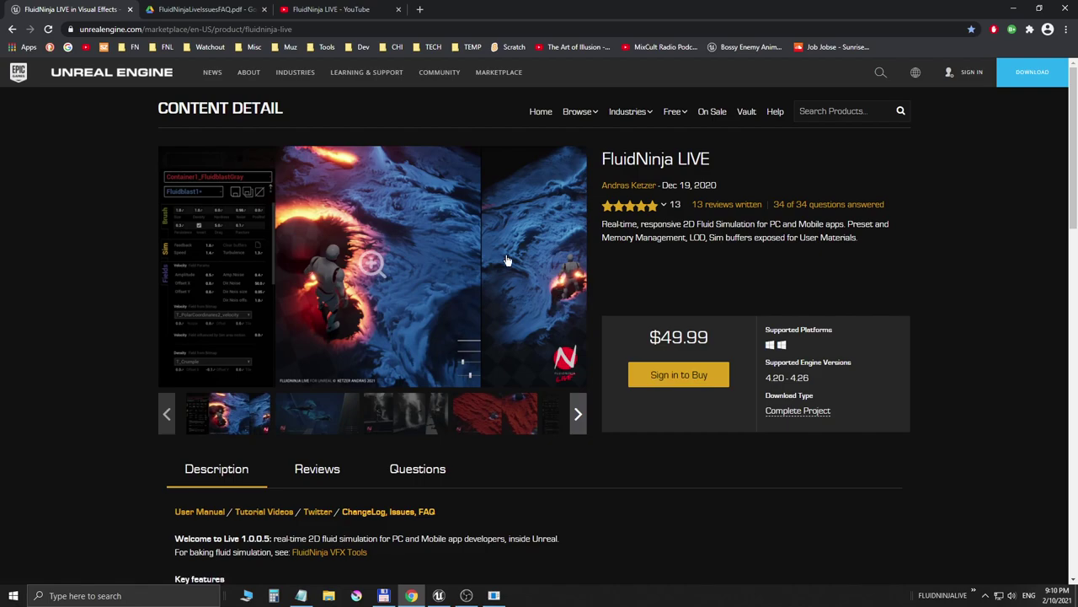
scroll(468, 285, "down", 1)
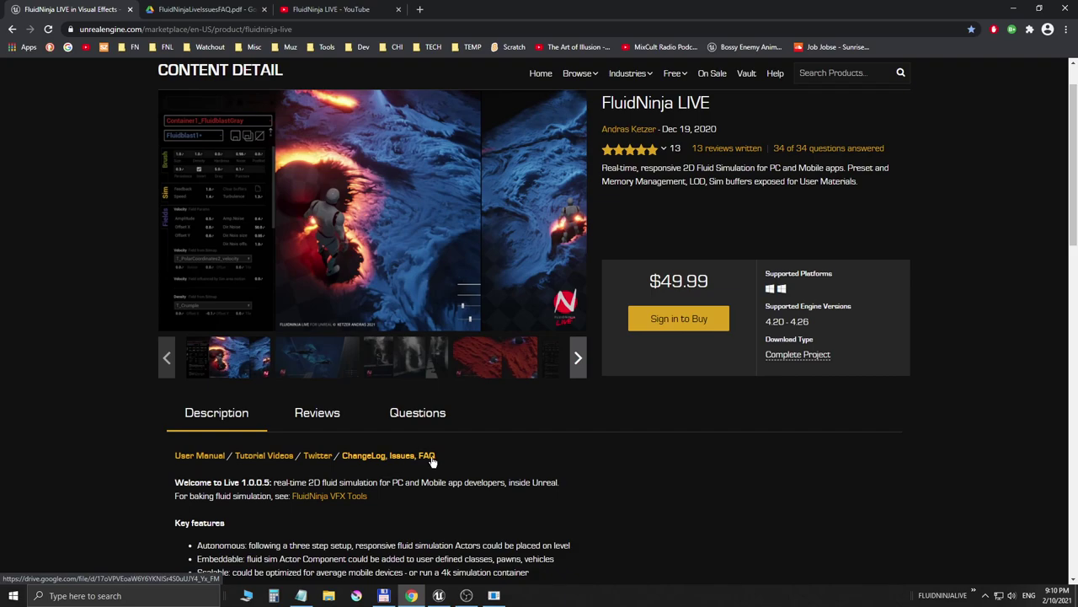
left_click(194, 12)
mouse_move(1076, 274)
left_mouse_down()
mouse_move(1075, 126)
mouse_move(1074, 275)
left_mouse_up()
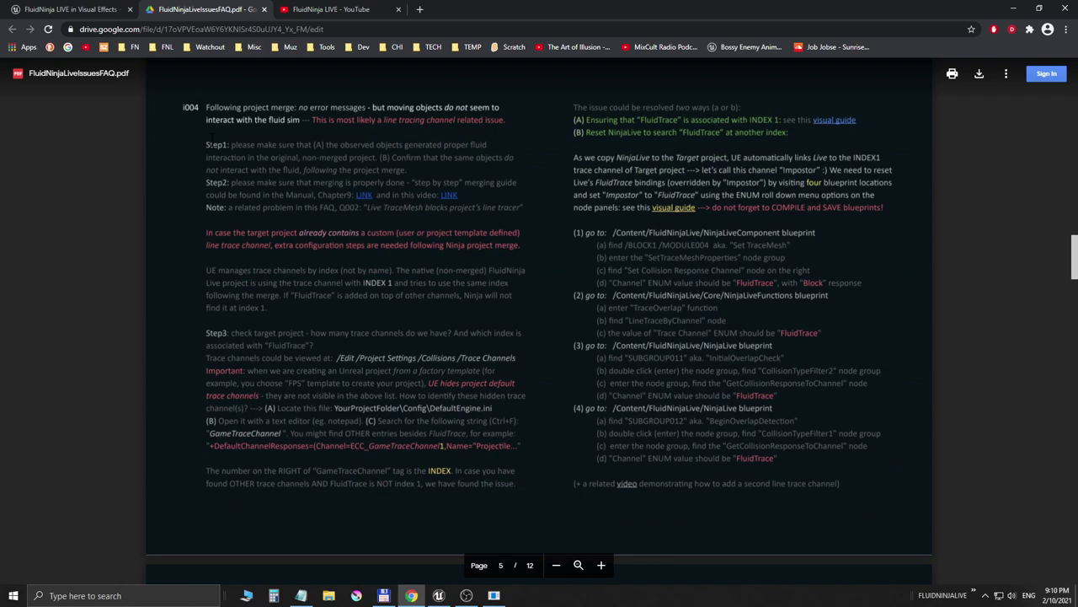
left_click_drag(184, 108, 197, 108)
left_click_drag(206, 107, 871, 384)
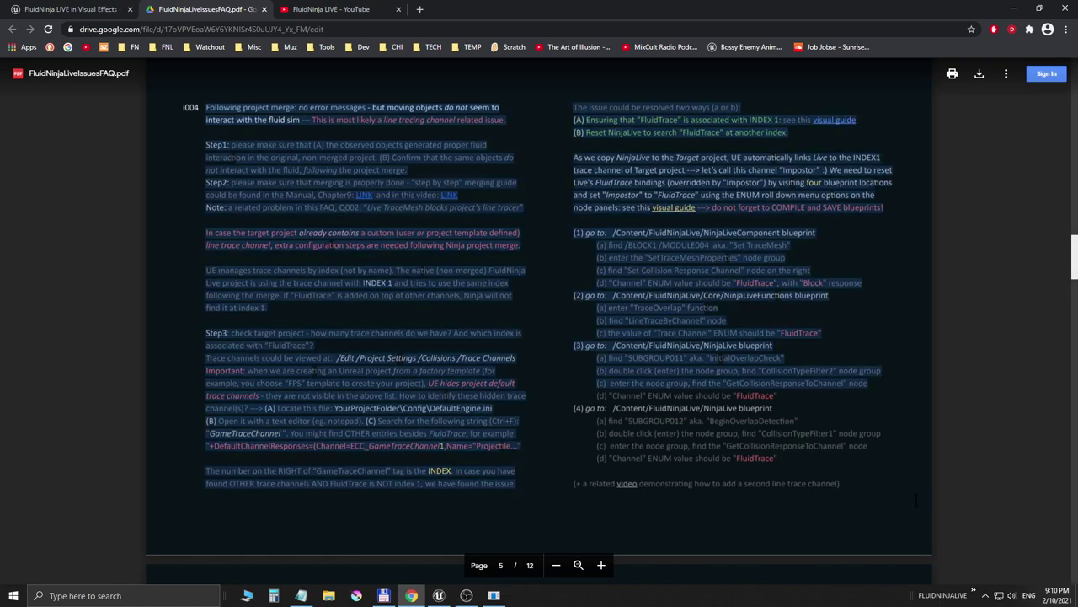
left_click(875, 463)
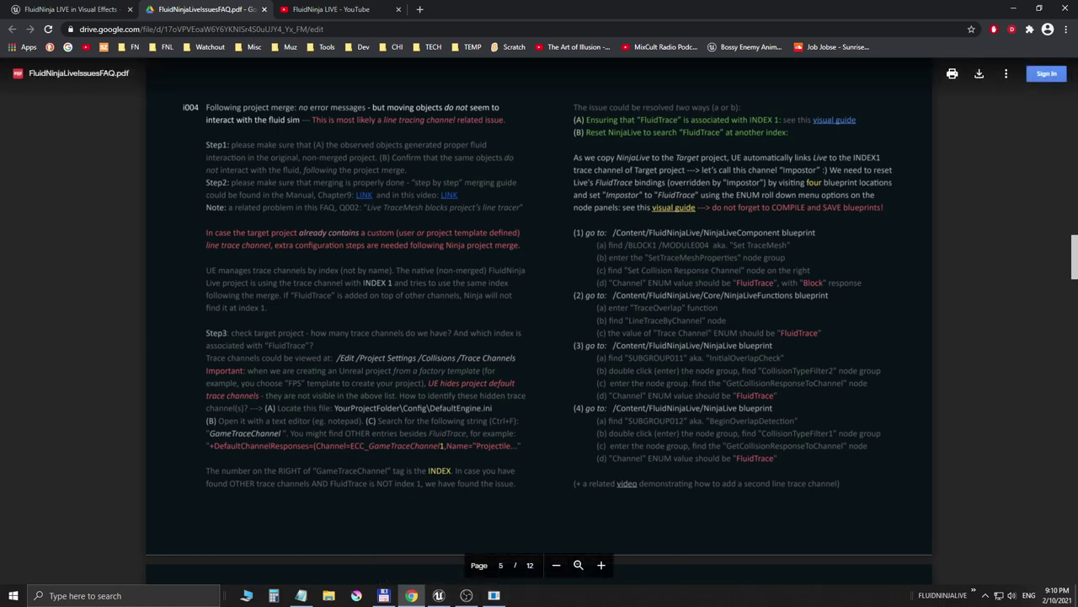
- Return to FirstPersonExampleMap in Unreal Editor, play the level, fire projectiles at the square and spherical trace meshes, and stop the session
left_click(438, 595)
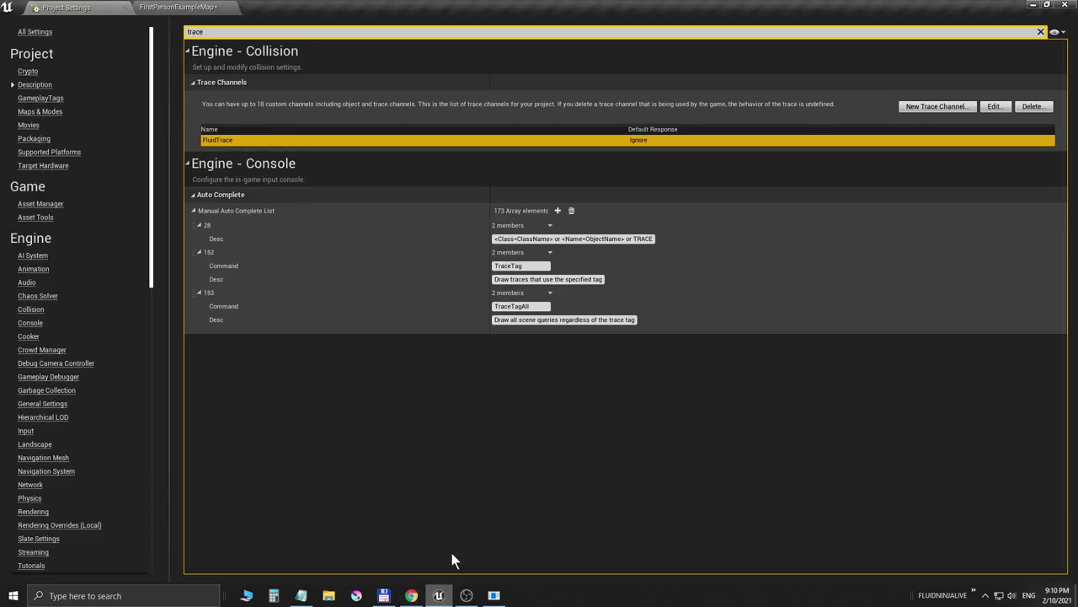
left_click(154, 10)
key("alt+p")
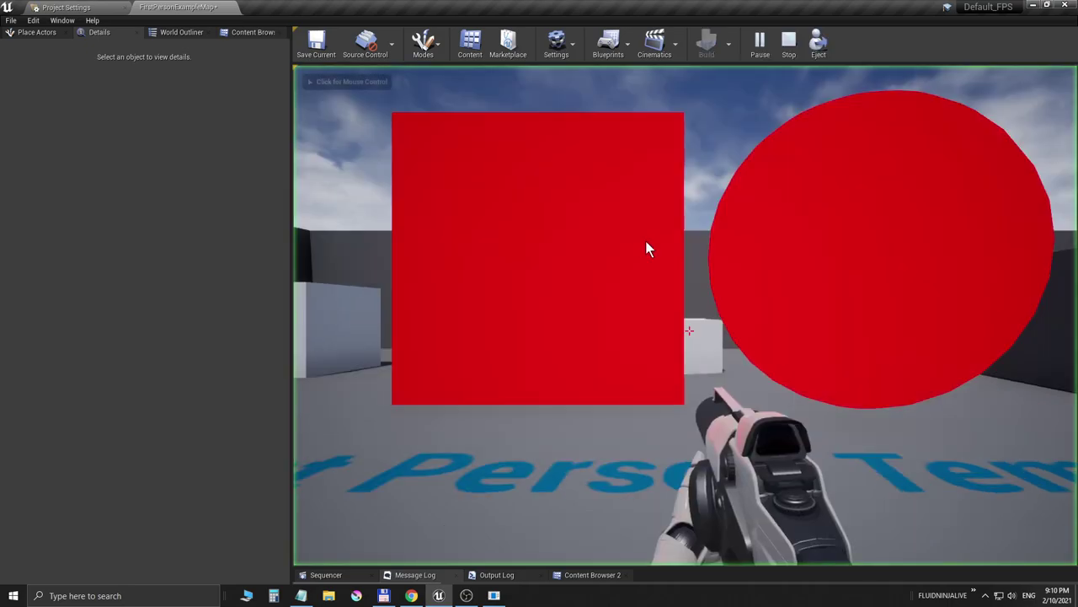
left_click(645, 245)
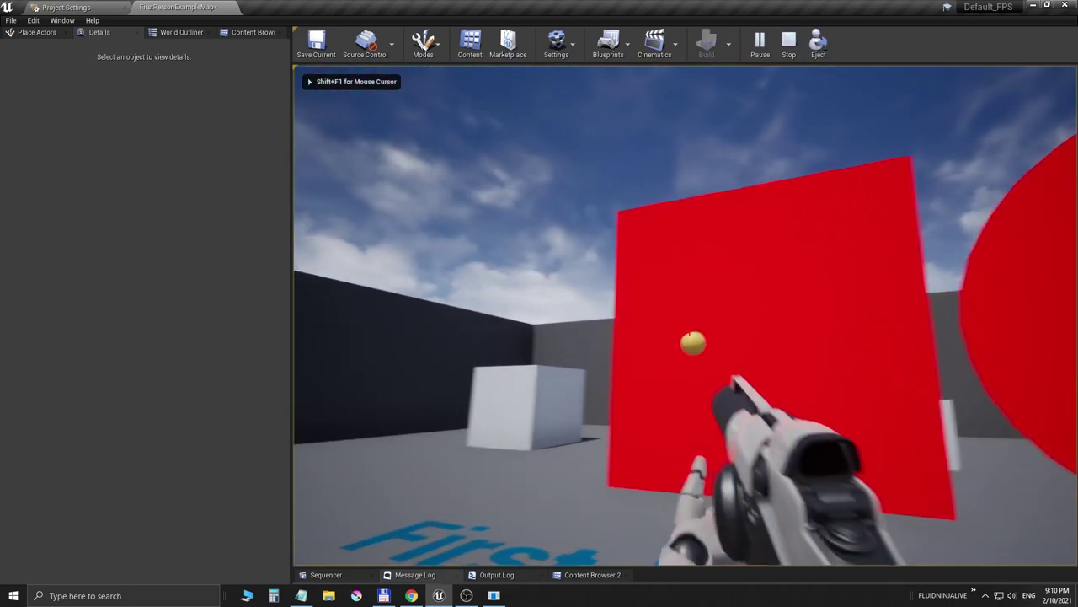
left_click(685, 316)
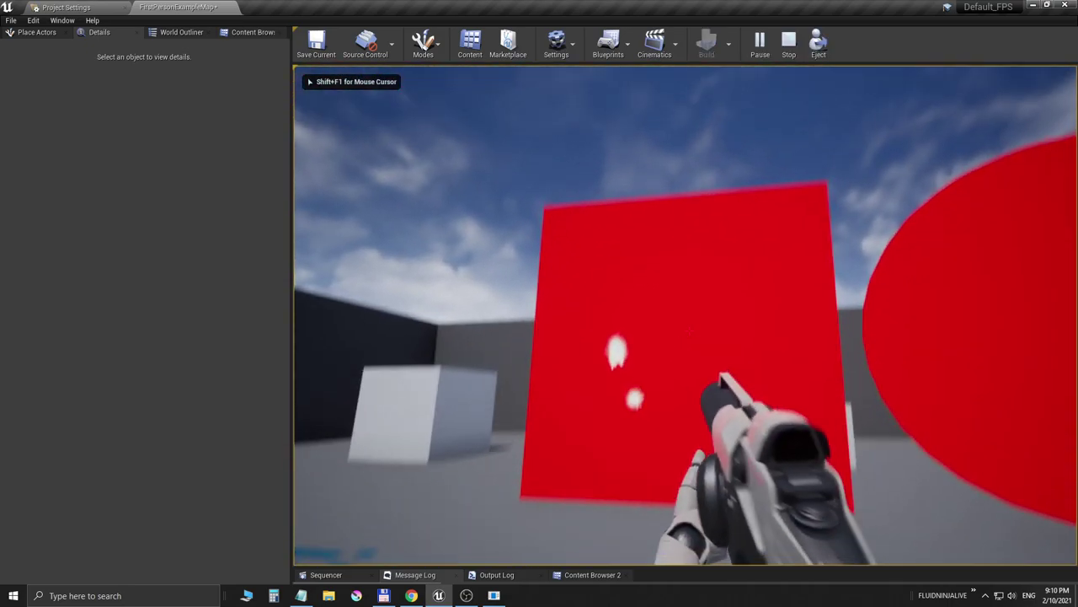
left_click(685, 315)
left_click(685, 316)
left_click(685, 316)
left_click(685, 316)
left_click(685, 316)
left_click(685, 316)
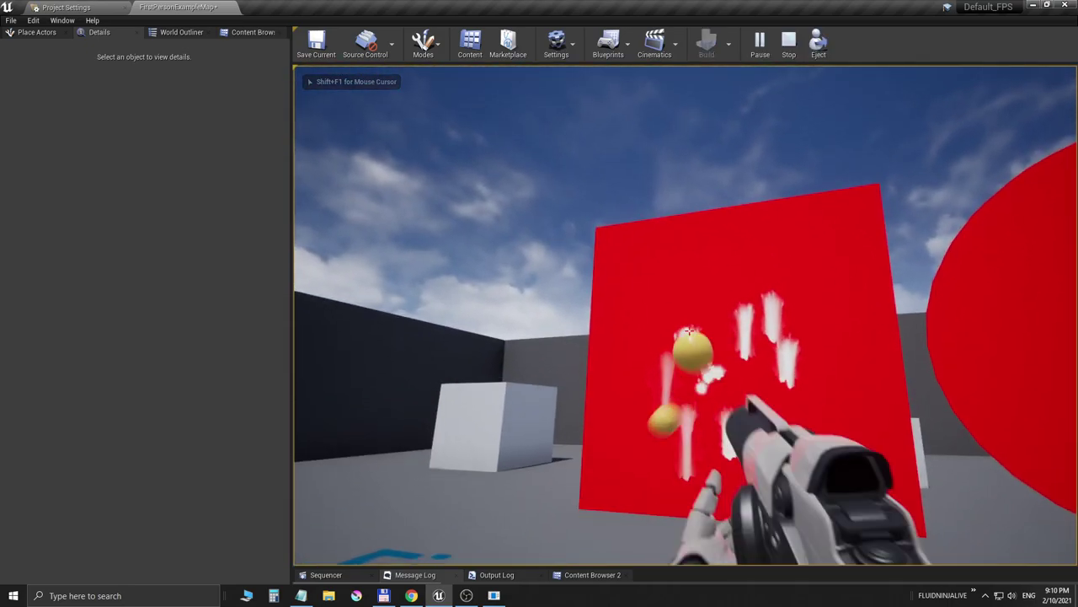
left_click(685, 316)
key("a")
left_click(685, 316)
left_click(685, 316)
left_click(685, 316)
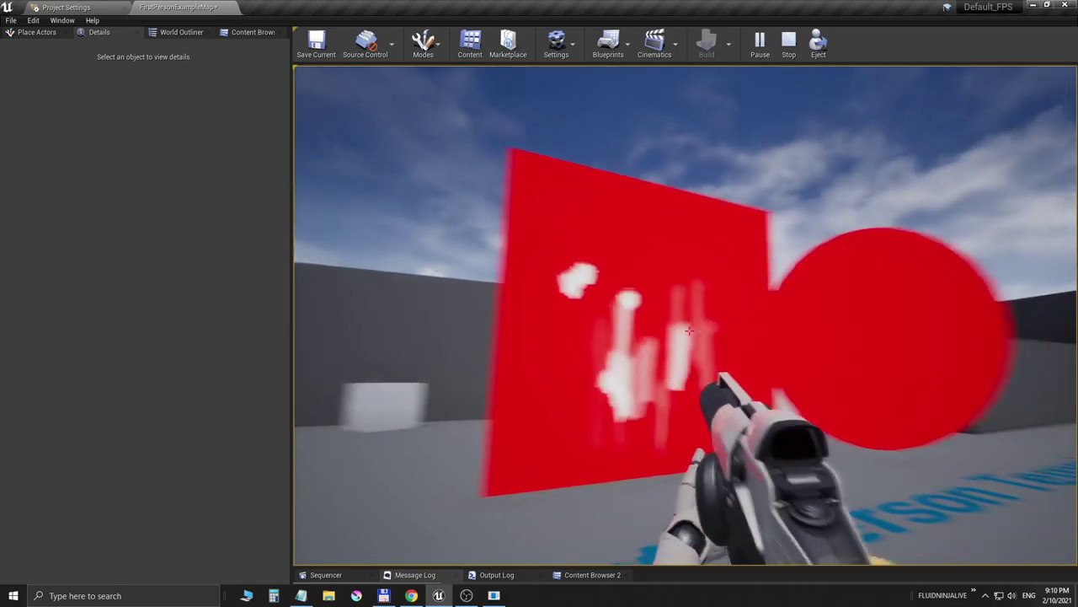
left_click(685, 316)
left_click(685, 315)
left_click(685, 316)
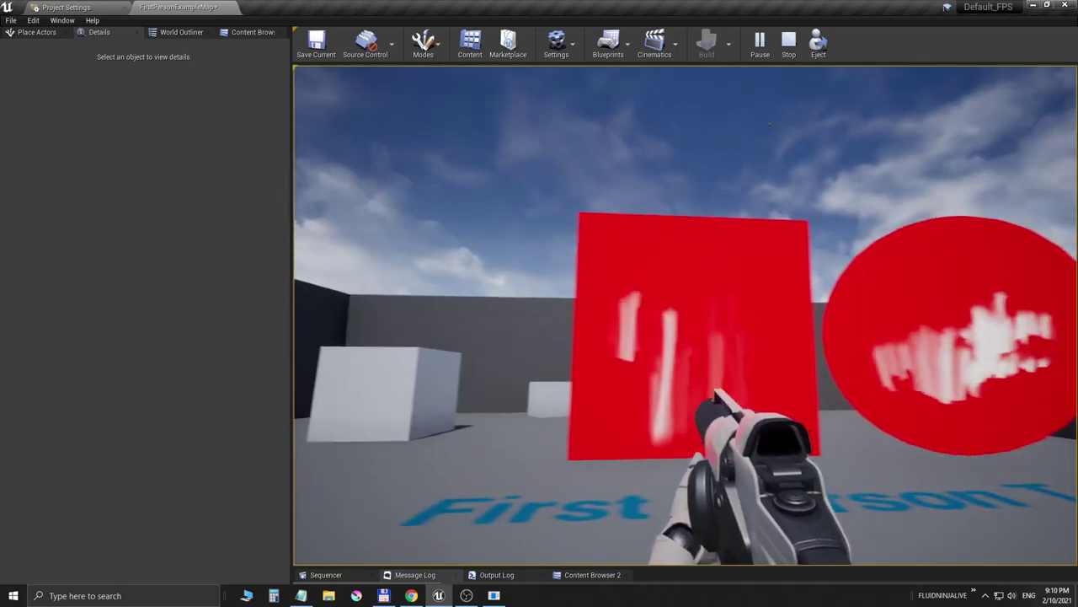
left_click(685, 316)
left_click(685, 316)
left_click(685, 316)
key("s")
left_click(685, 316)
left_click(685, 316)
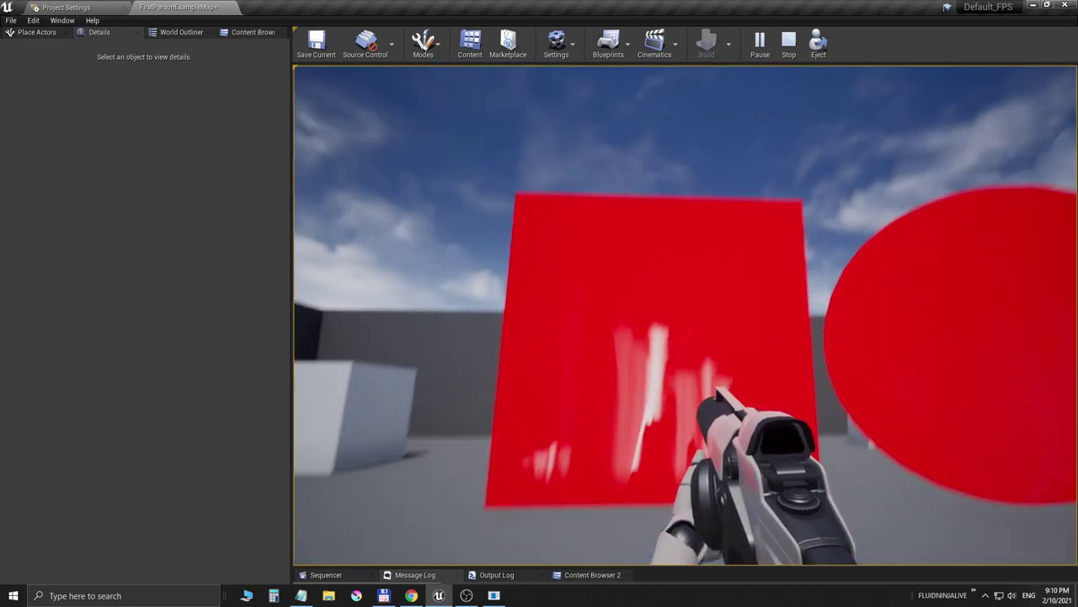
key("Escape")
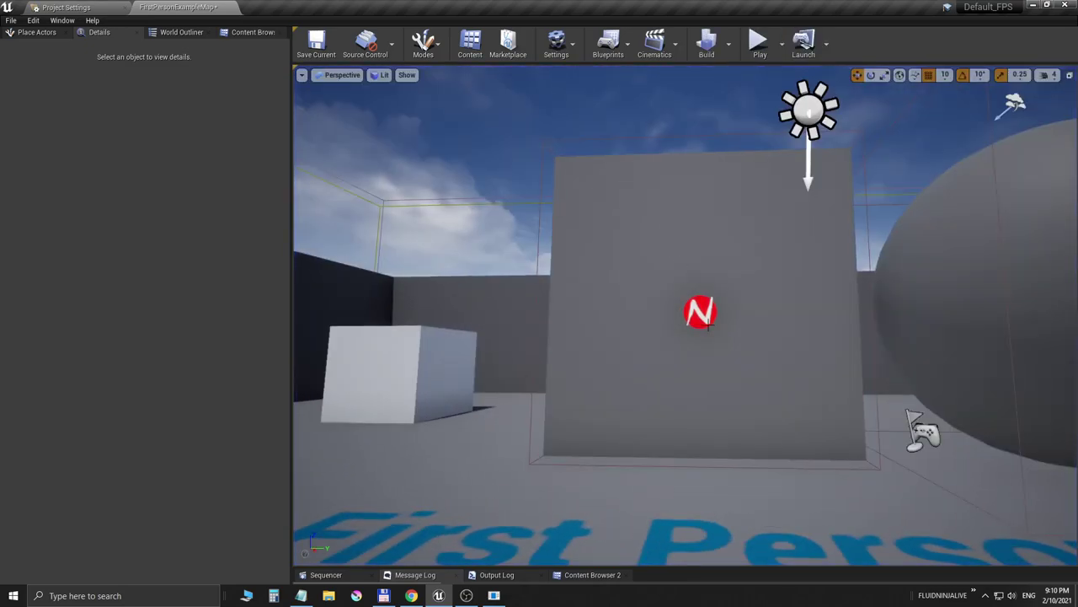
- Set the default preset of the square NinjaLive1 actor's NinjaLiveComponent to DT_NinjaLive_BasicPersistent2
left_click(708, 324)
key("f")
key("F11")
key("F11")
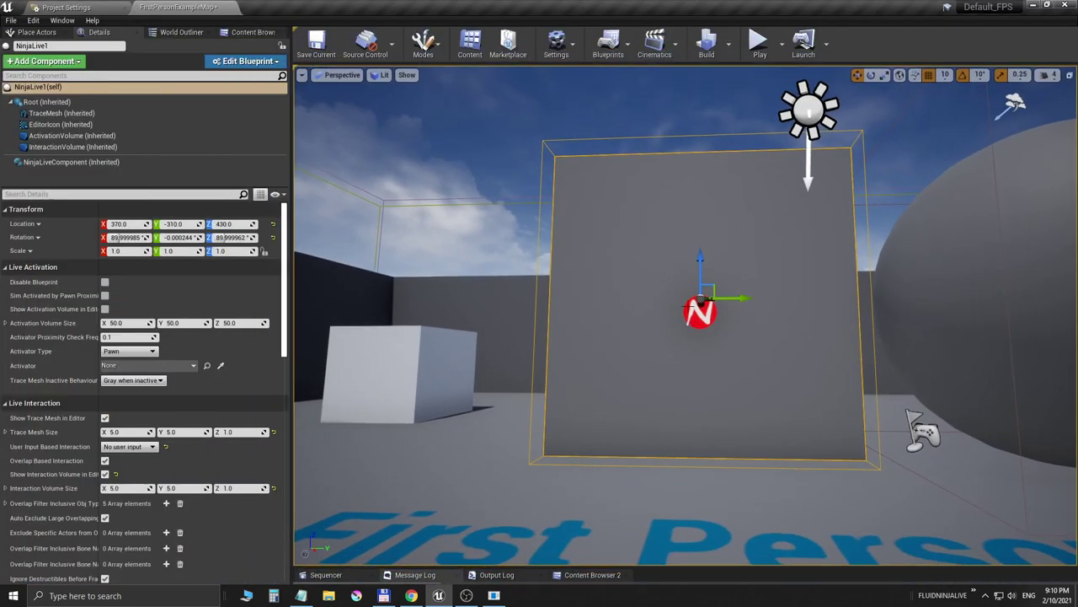
left_click(71, 162)
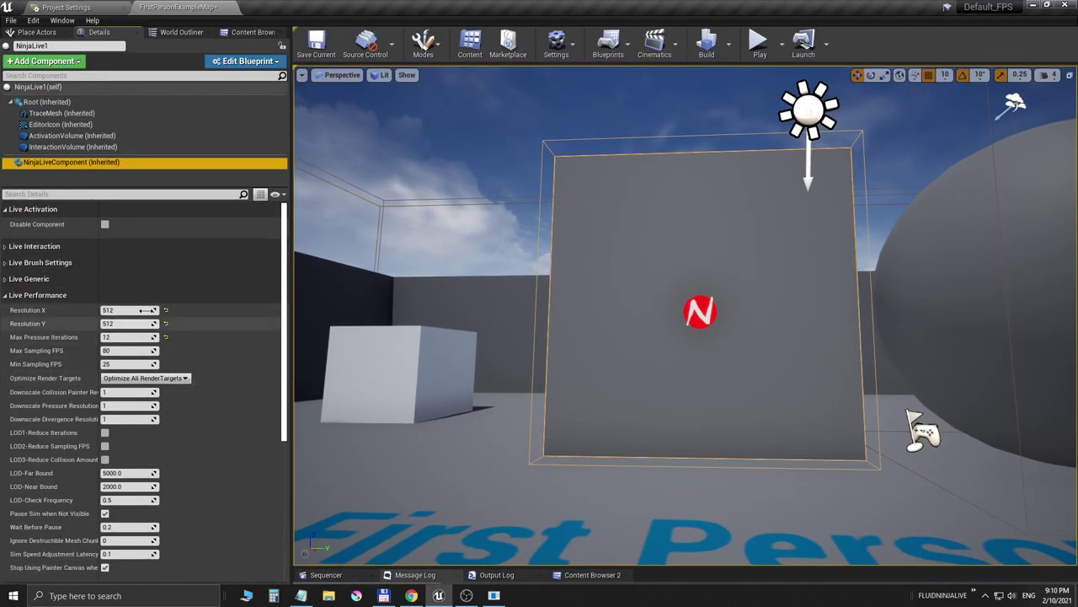
left_click(24, 295)
left_click(25, 278)
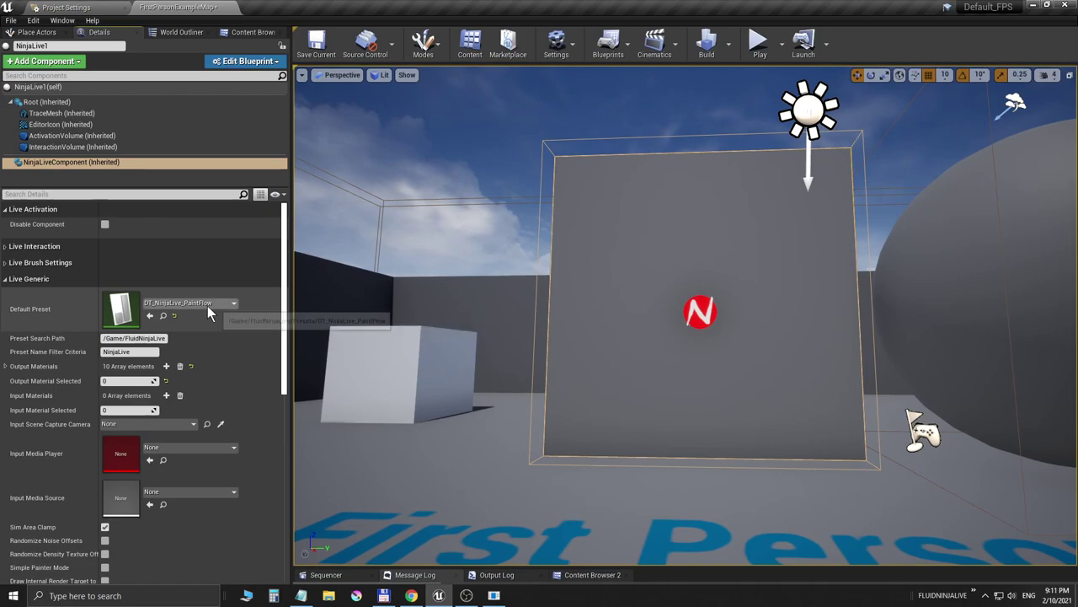
left_click(231, 303)
type("pe")
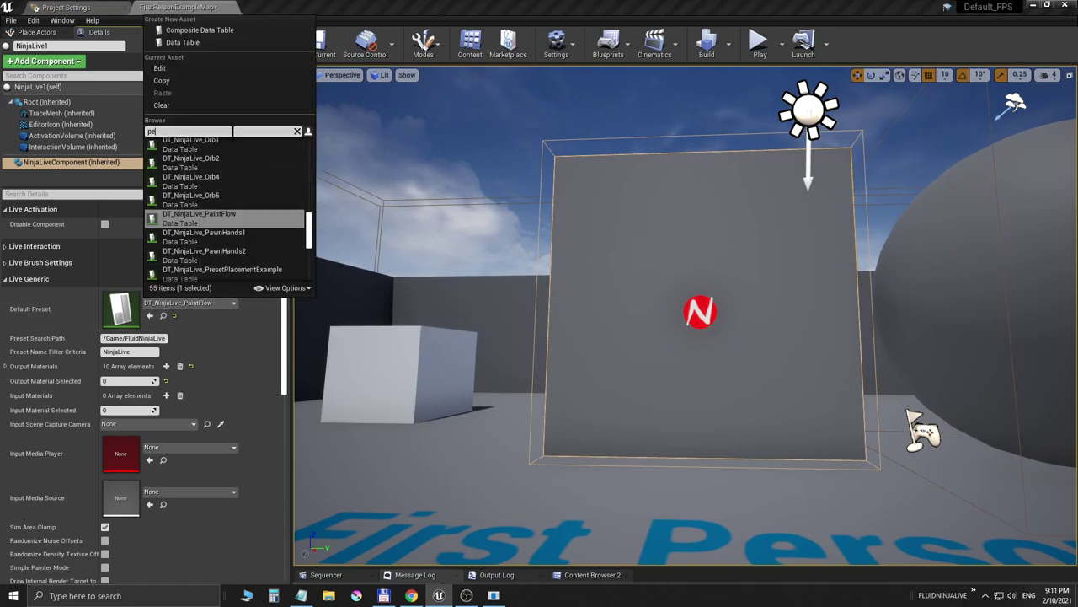
type("rsis")
left_click(243, 162)
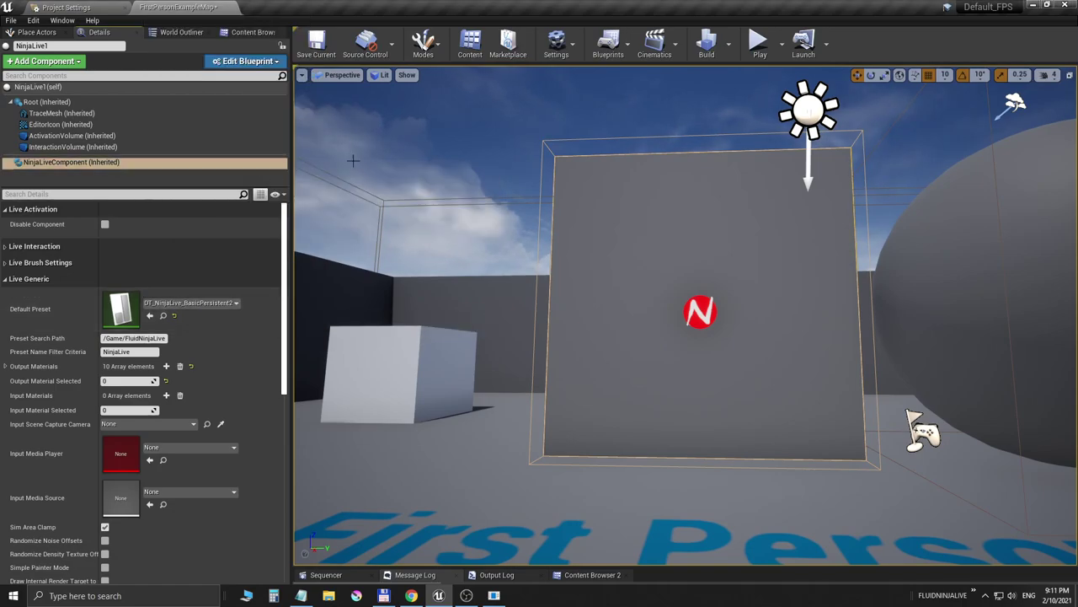
- Play the level in a full-screen viewport and test the square trace mesh's fluid response by firing projectiles at it while moving around
key("F11")
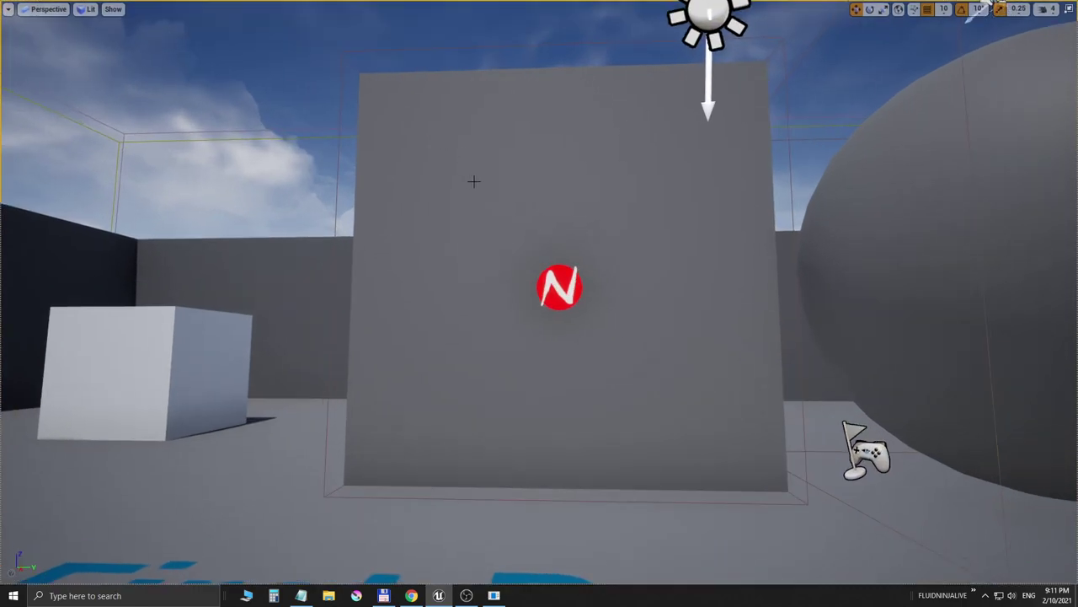
key("alt+p")
left_click(541, 304)
left_click(541, 303)
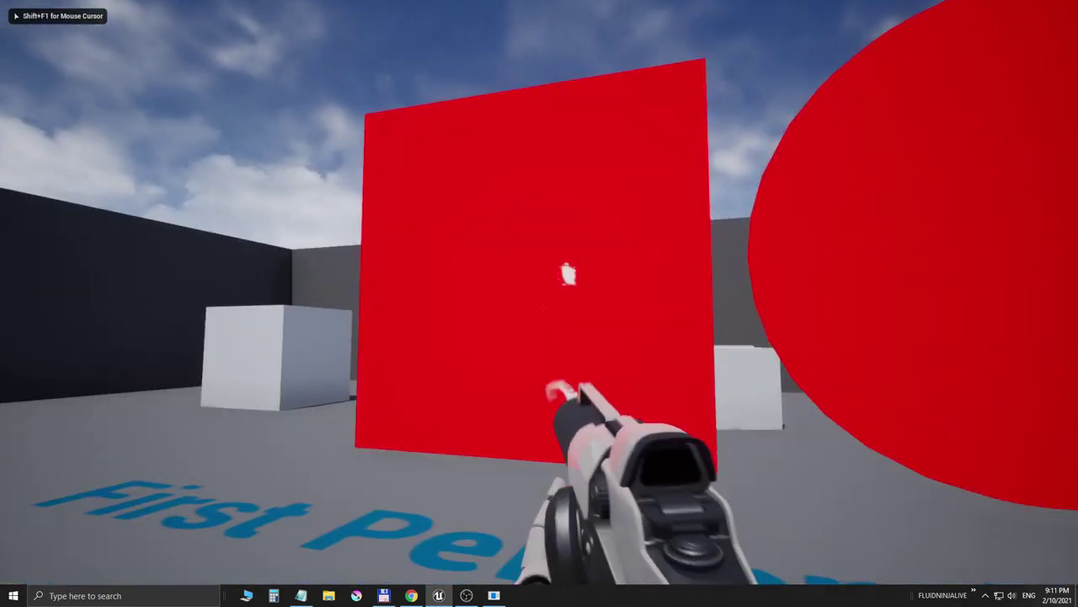
key("a")
left_click(541, 304)
left_click(541, 303)
left_click(541, 303)
left_click(541, 305)
left_click(541, 305)
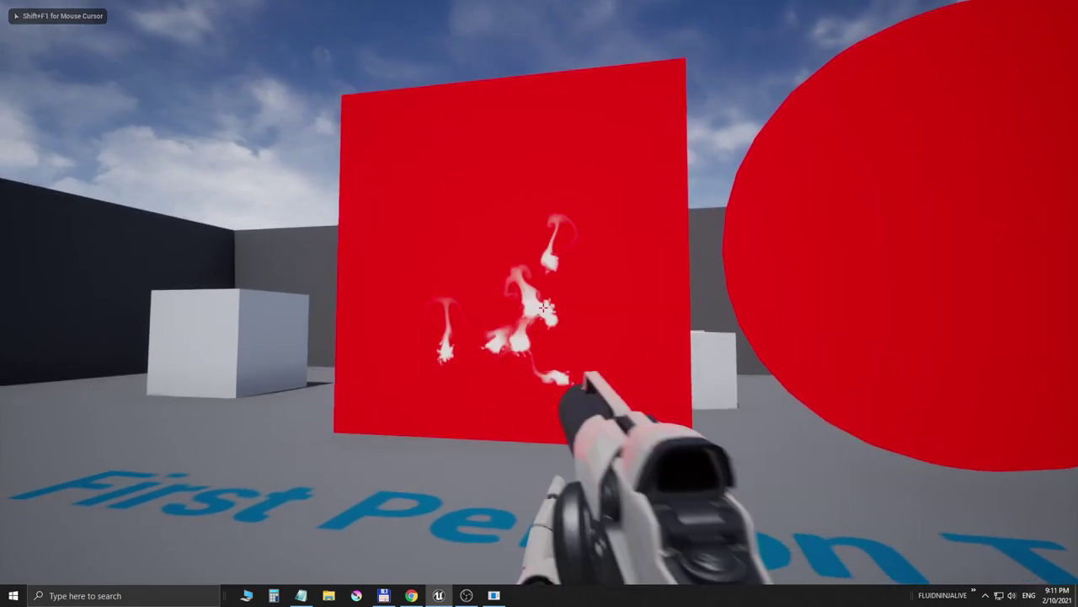
key("w")
left_click(541, 305)
left_click(541, 305)
key("s")
left_click(543, 307)
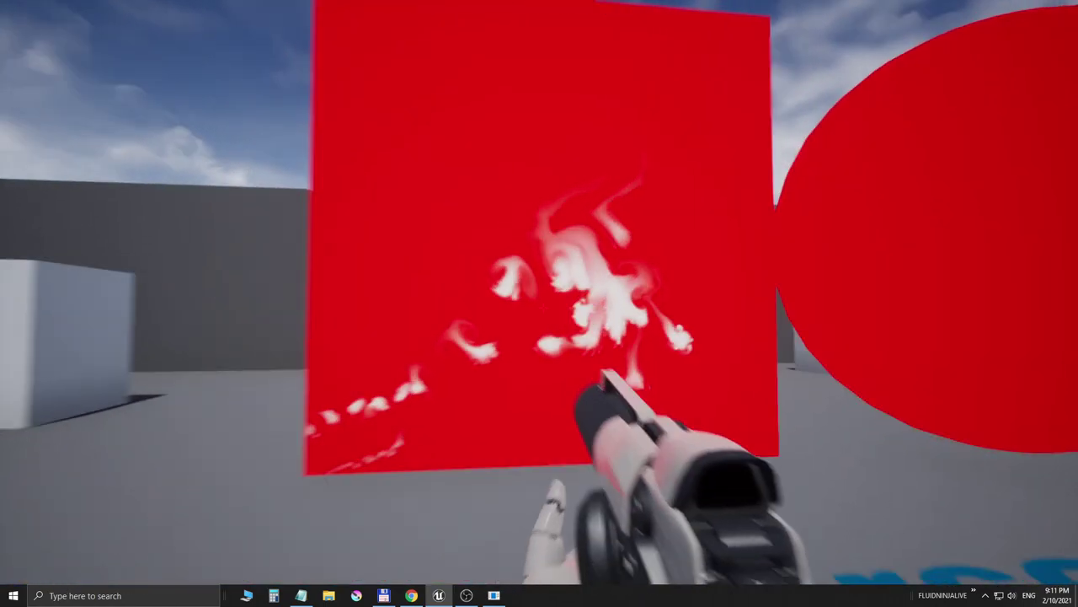
left_click(543, 307)
left_click(542, 307)
left_click(543, 306)
left_click(543, 307)
key("a")
left_click(541, 305)
left_click(541, 305)
left_click(541, 305)
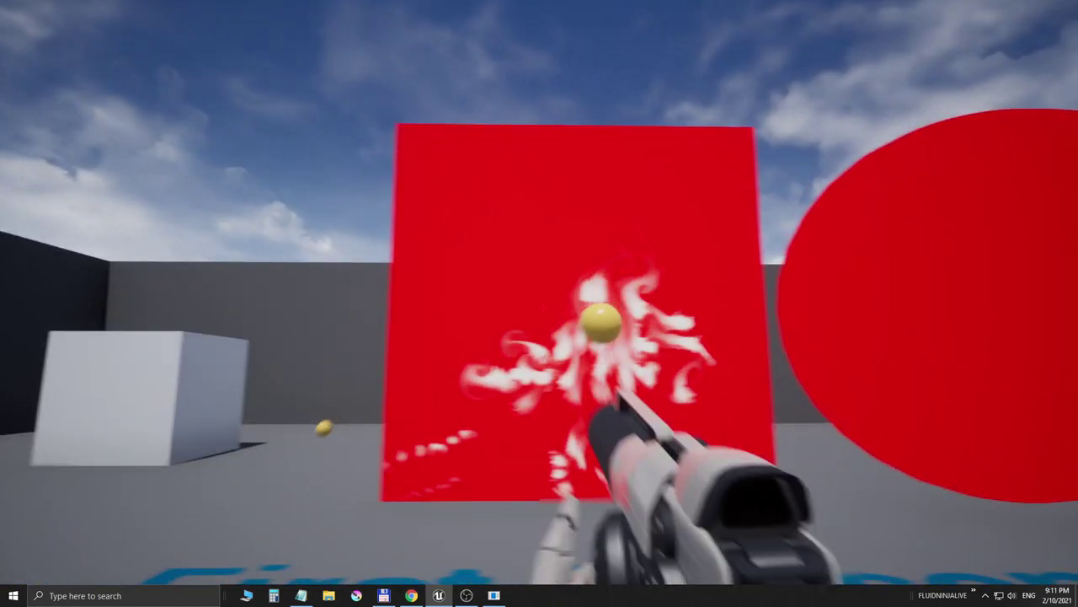
left_click(541, 305)
left_click(541, 305)
key("d")
left_click(541, 305)
left_click(541, 305)
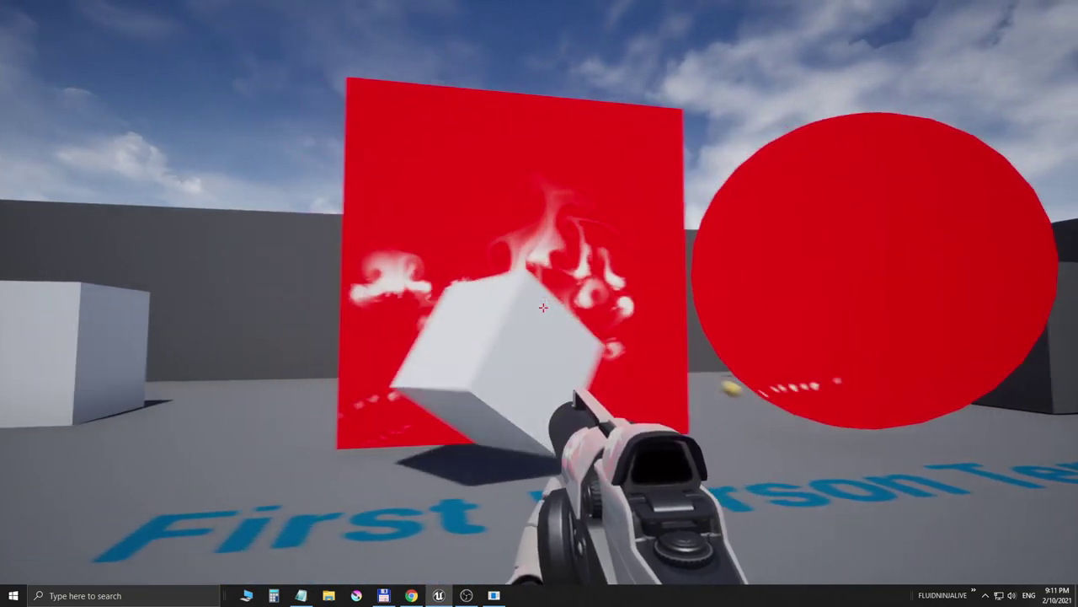
key("a")
left_click(541, 305)
left_click(541, 305)
key("a")
left_click(541, 305)
left_click(541, 305)
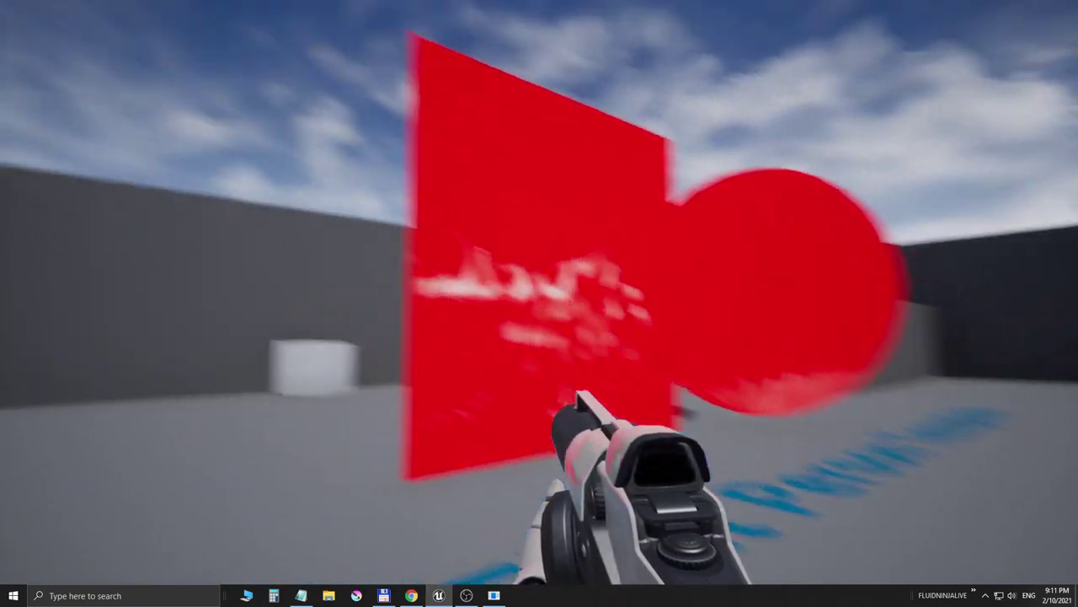
key("d")
left_click(541, 305)
left_click(541, 305)
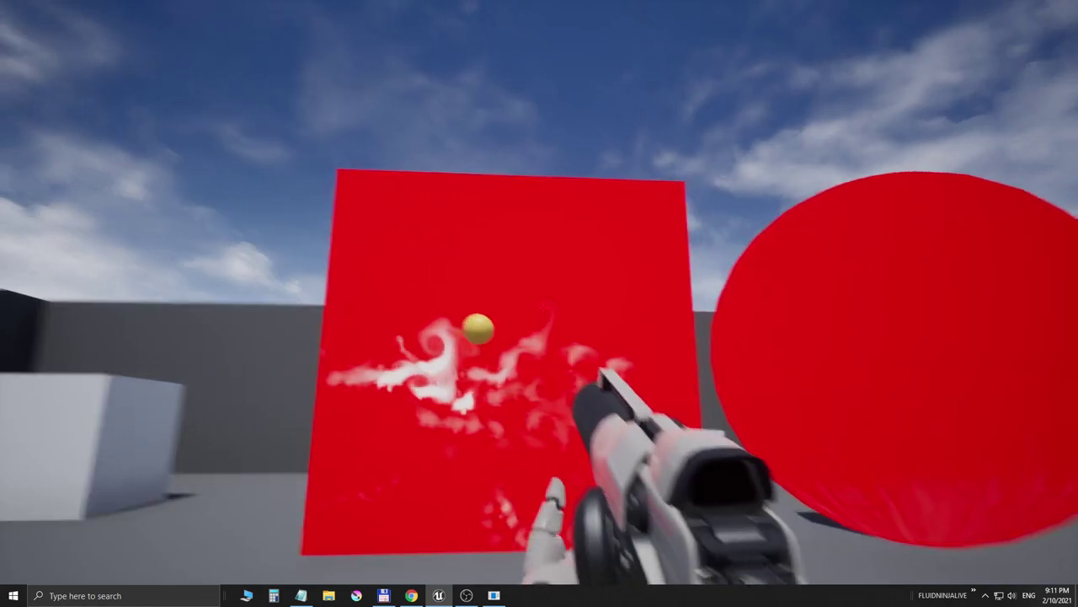
left_click(541, 305)
left_click(540, 305)
key("s")
left_click(540, 305)
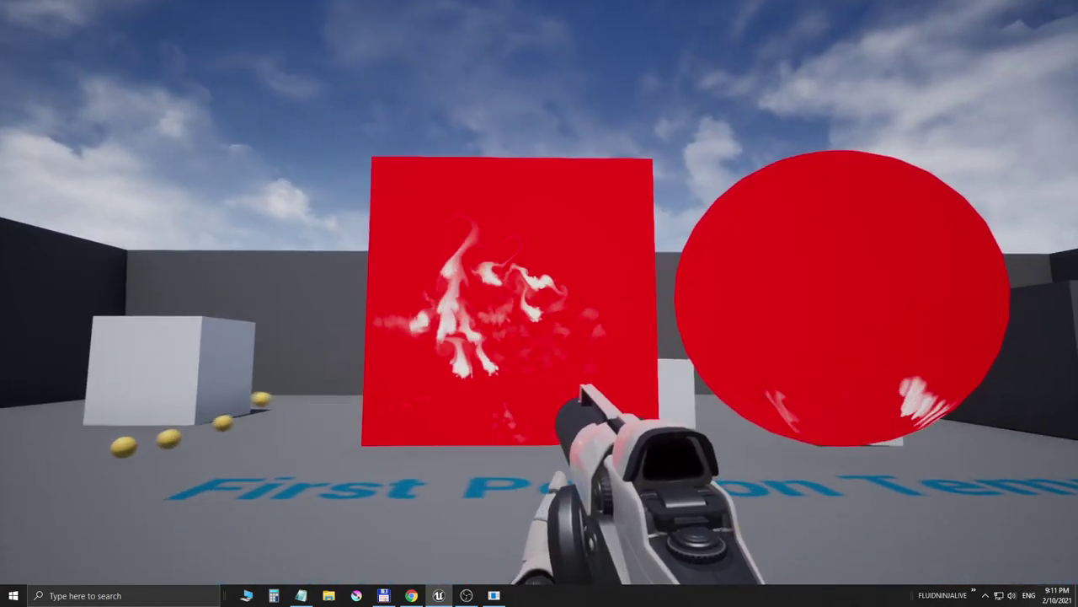
- Move toward the spherical trace mesh and fire projectiles at it to test its fluid response
key("w")
left_click(539, 302)
left_click(539, 301)
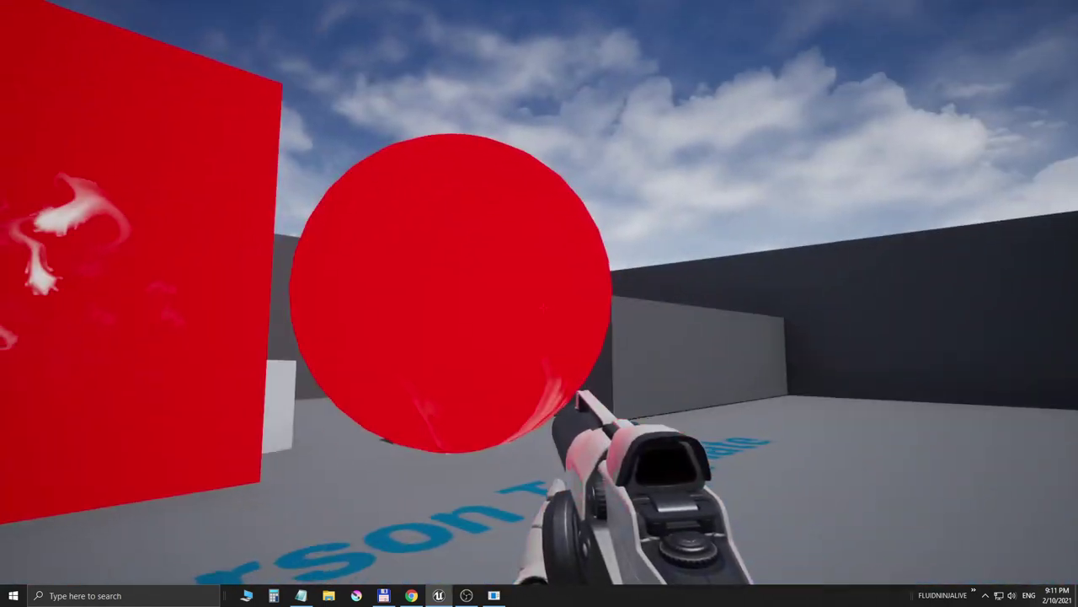
left_click(540, 302)
left_click(539, 304)
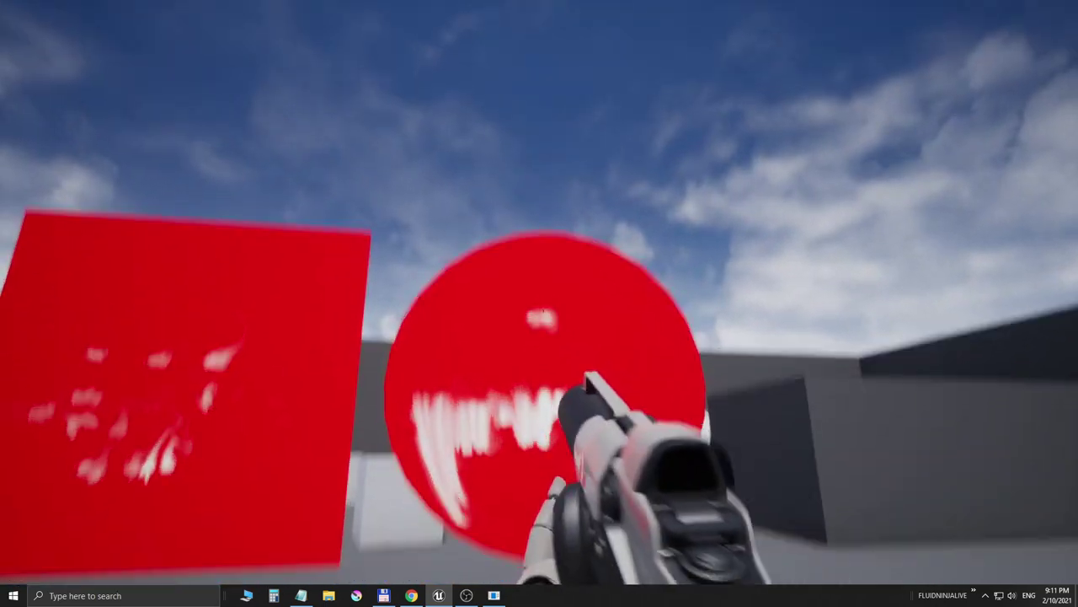
- Fire more projectiles at the spherical and square trace meshes while moving between them to compare their fluid responses
key("w")
left_click(539, 304)
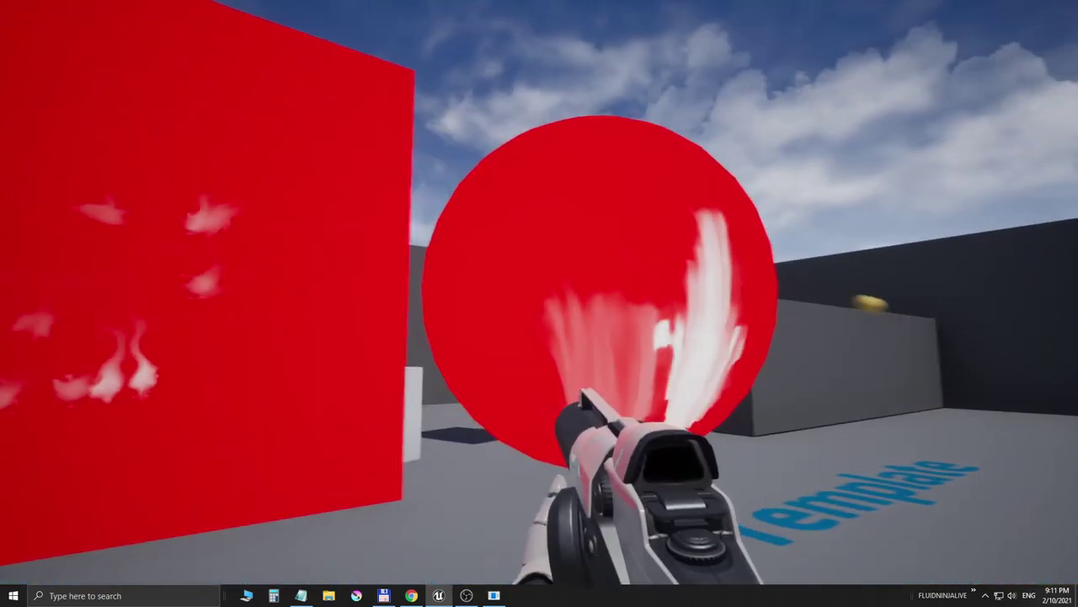
left_click(539, 304)
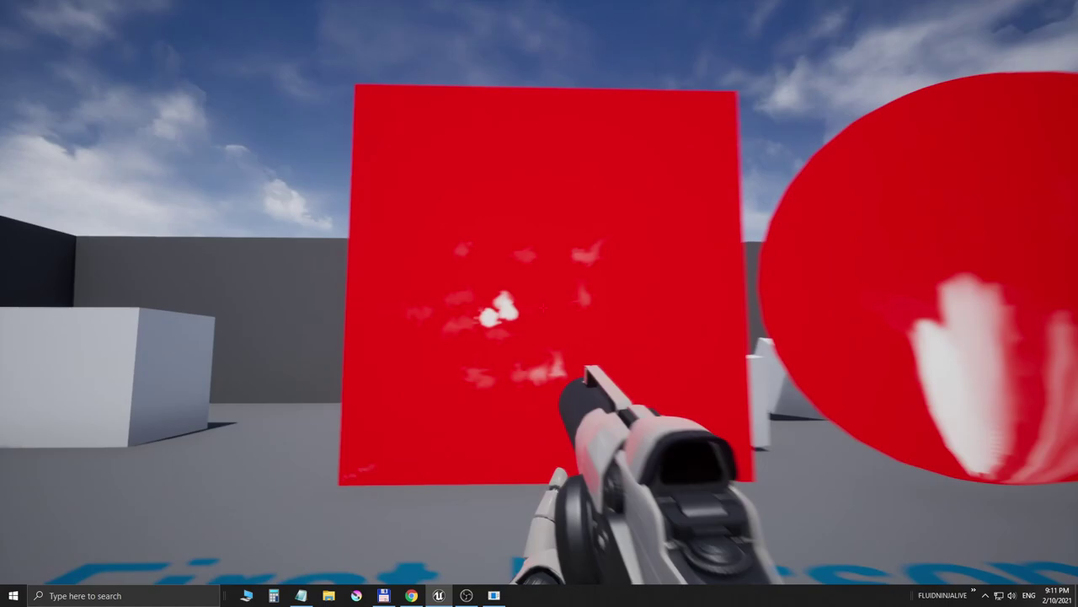
left_click(539, 304)
left_click(539, 303)
left_click(539, 303)
key("s")
left_click(539, 303)
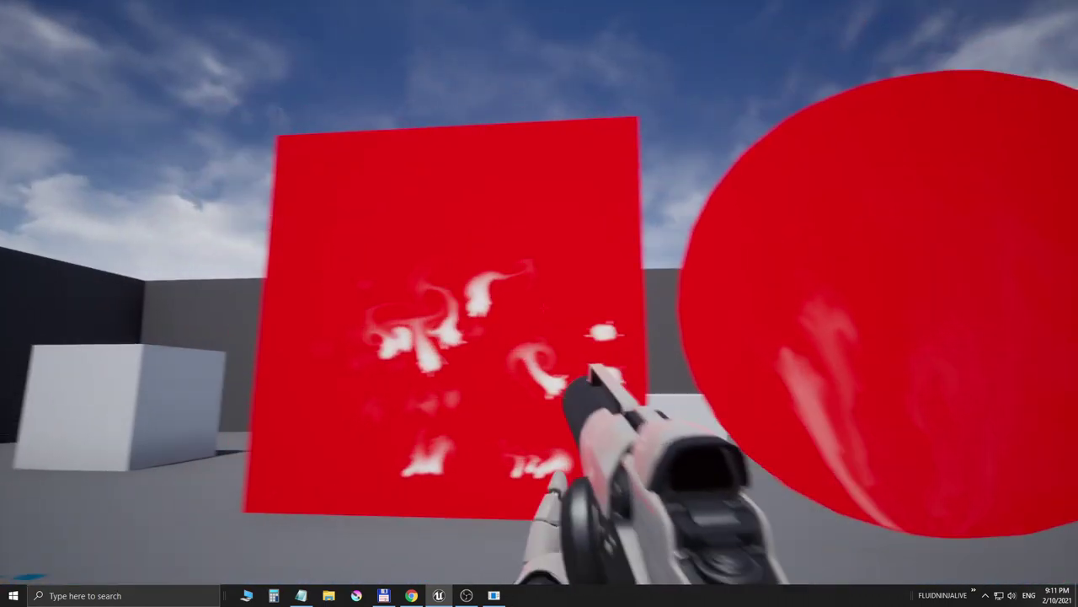
- End the play session and restore the viewport from full screen to the normal editor layout
key("Escape")
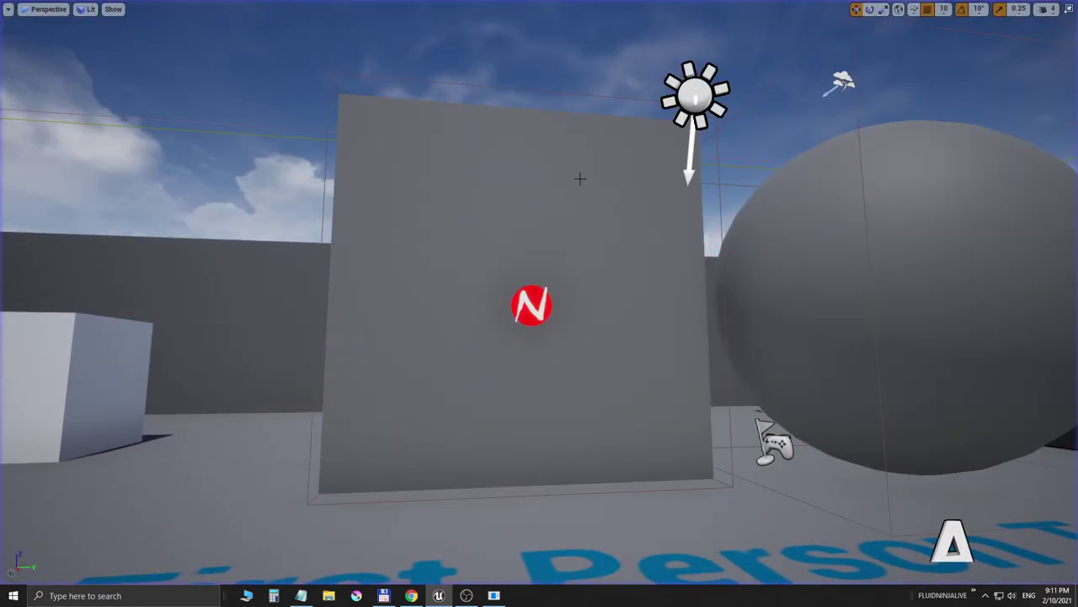
key("F11")
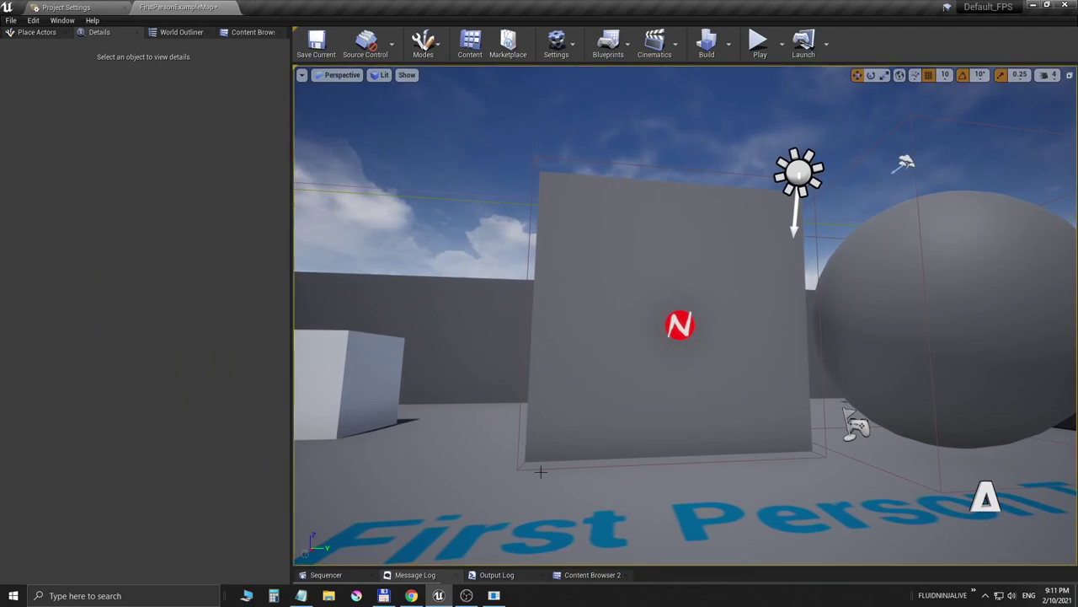
left_click(466, 596)
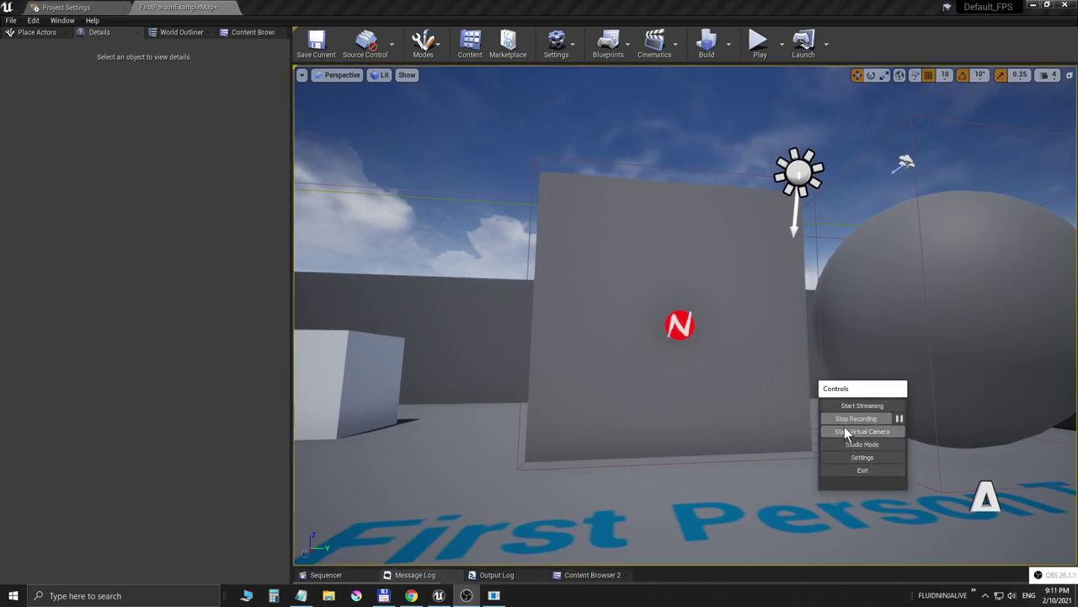